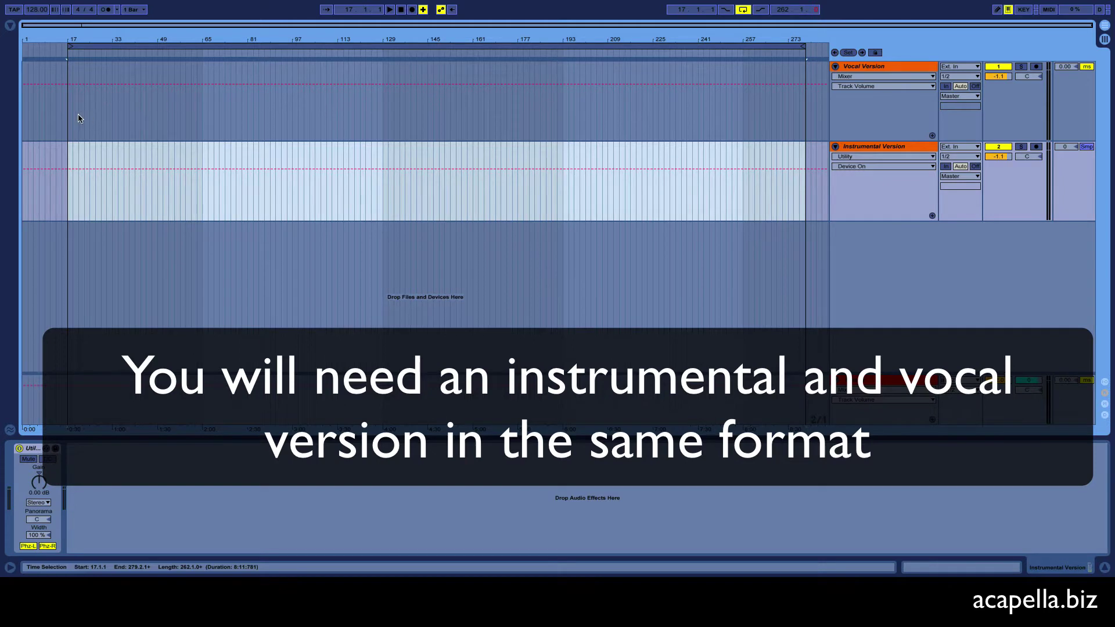
- Place Boss (Vocal Mix).mp3 on the Vocal Version track and Boss (Instrumental Mix).mp3 on the Instrumental Version track, both starting at bar 17
left_click(68, 117)
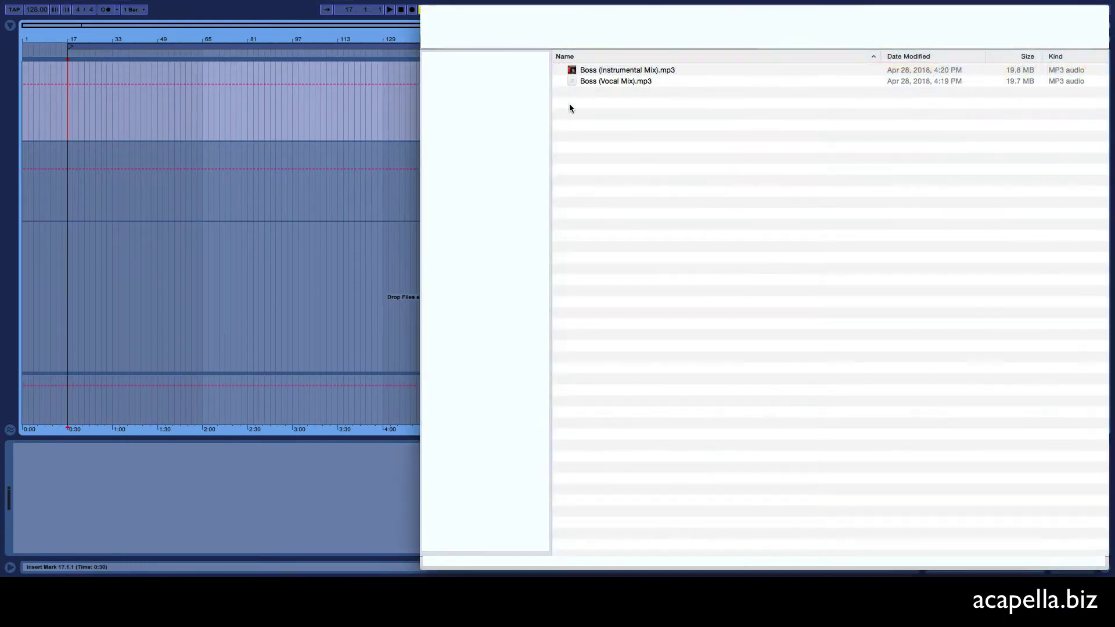
left_click_drag(572, 82, 68, 106)
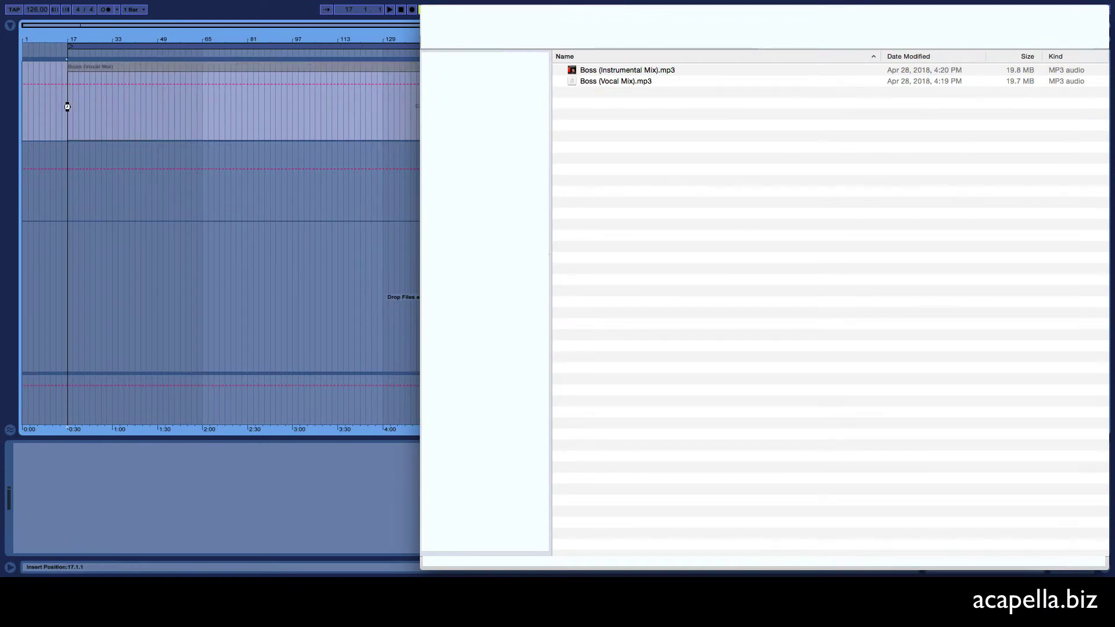
left_click(574, 71)
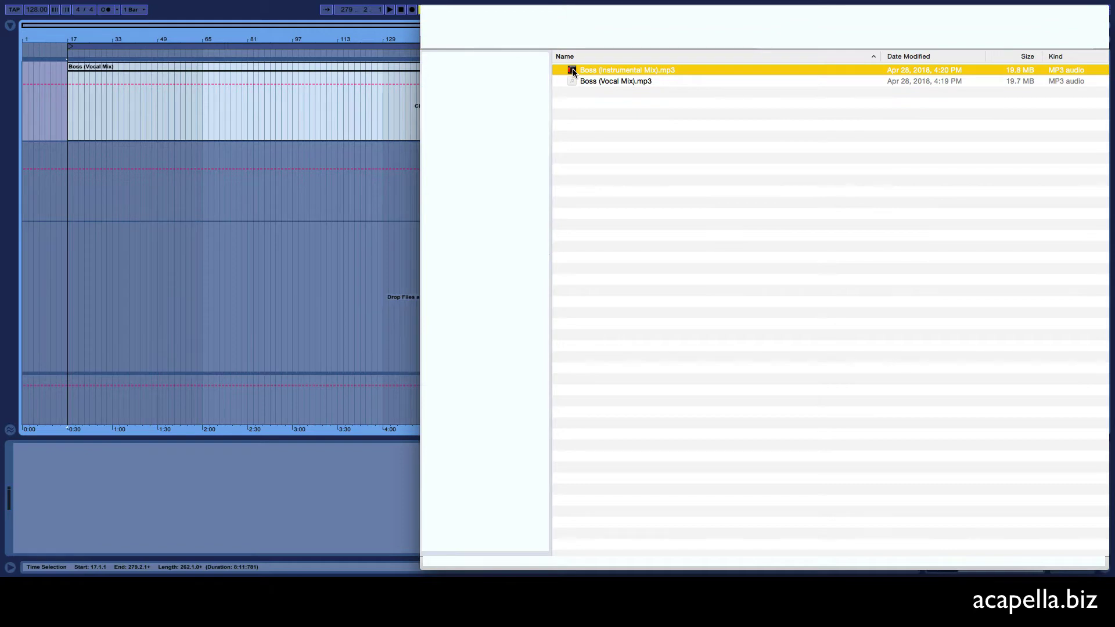
left_click_drag(573, 71, 66, 192)
- Turn off warping for both the Boss (Vocal Mix) and Boss (Instrumental Mix) clips
left_click(185, 148)
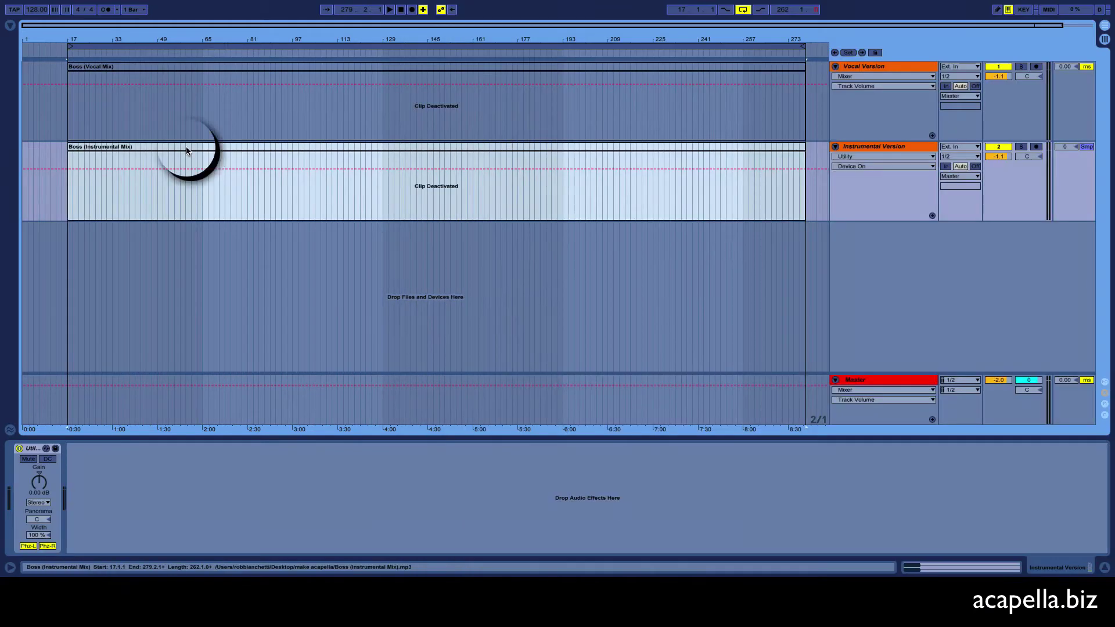
left_click(267, 70)
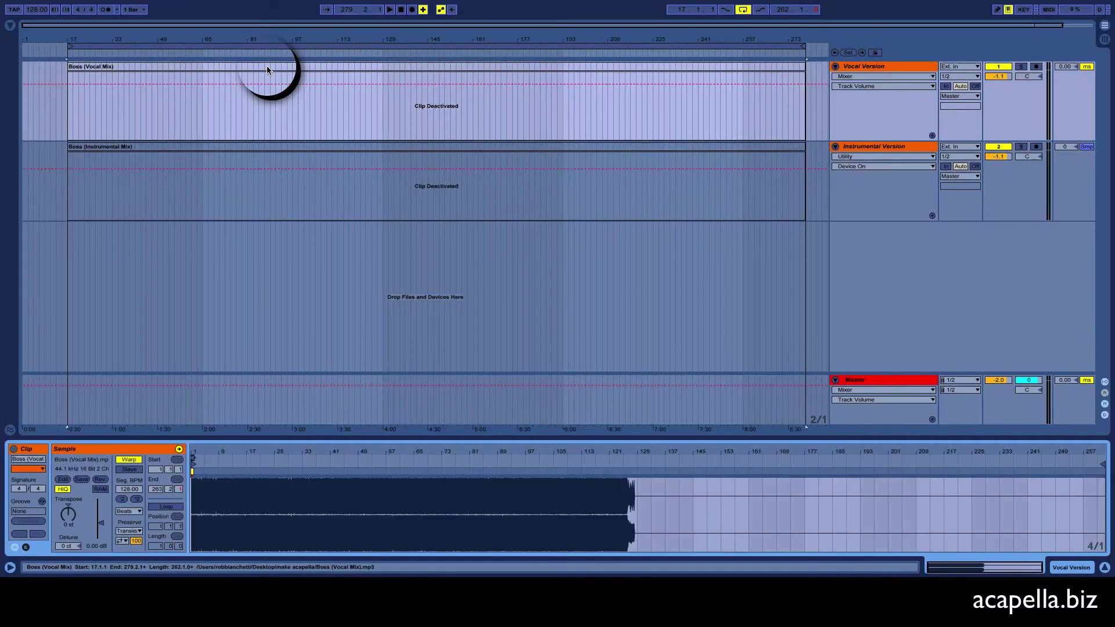
left_click(281, 148)
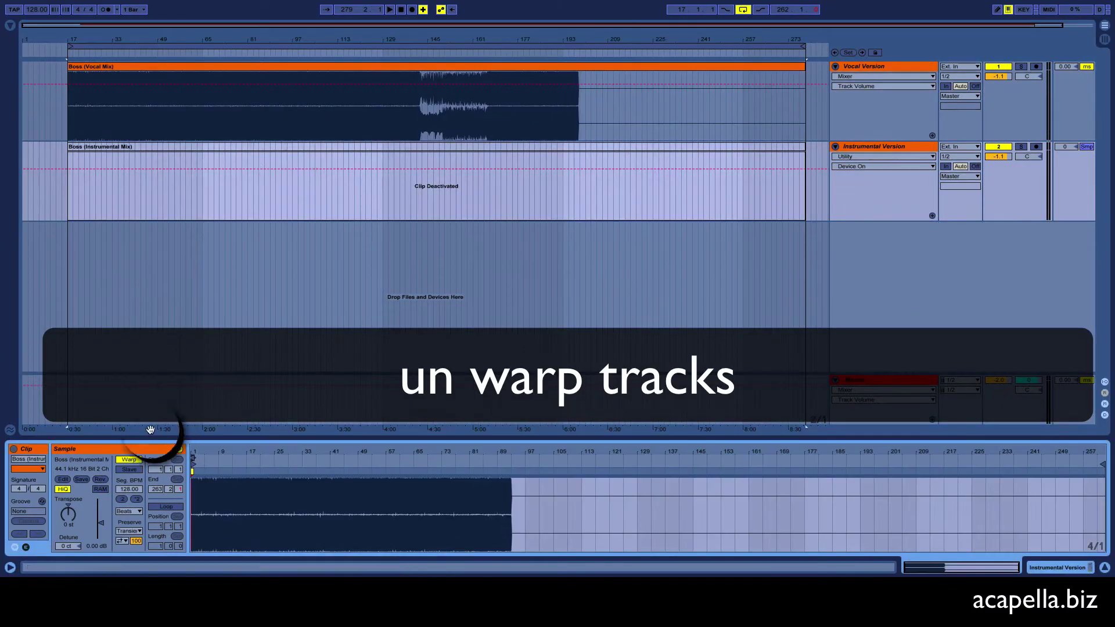
left_click(128, 459)
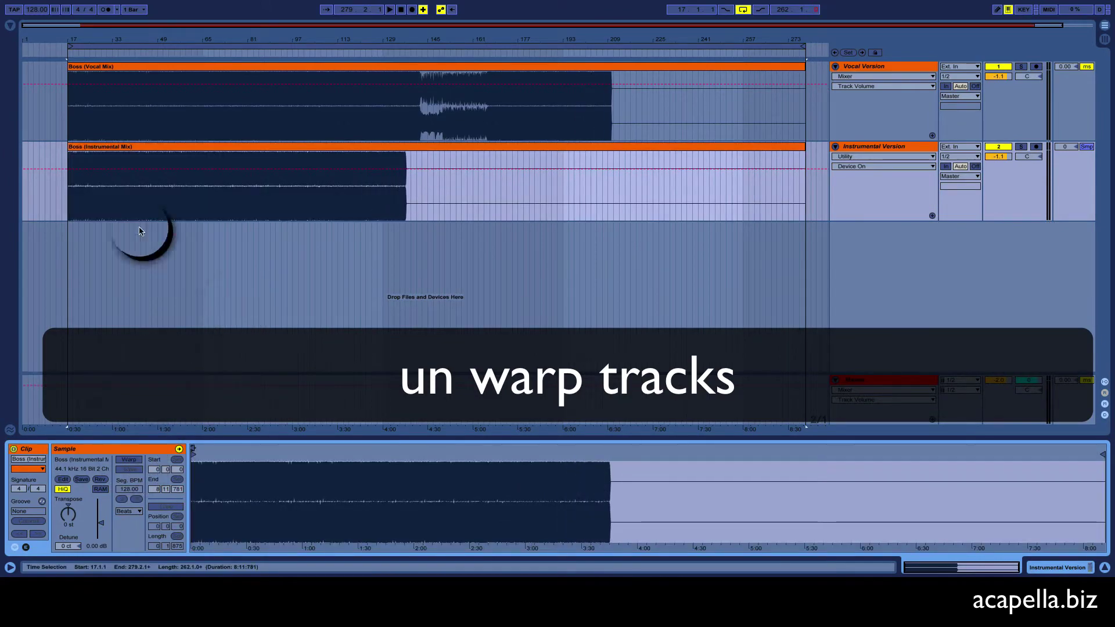
- Play the arrangement from bar 73, soloing the vocal and instrumental tracks in turn to compare them, and clear the solo
mouse_move(70, 39)
left_mouse_down()
mouse_move(409, 45)
mouse_move(385, 42)
mouse_move(448, 67)
mouse_move(411, 43)
mouse_move(447, 49)
mouse_move(473, 29)
left_mouse_up()
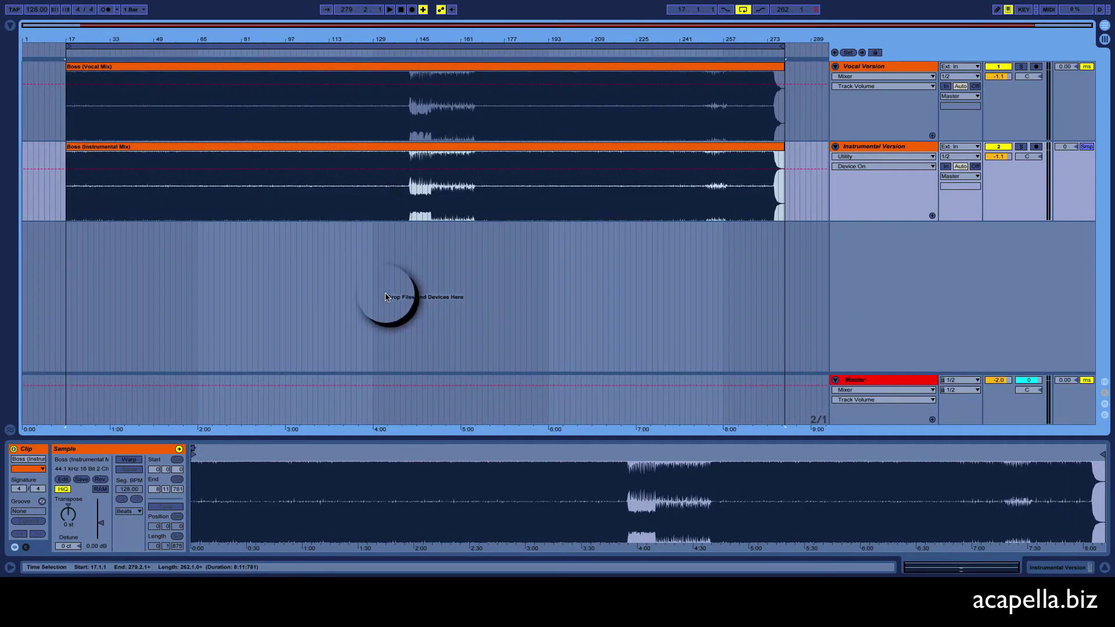
left_click(385, 302)
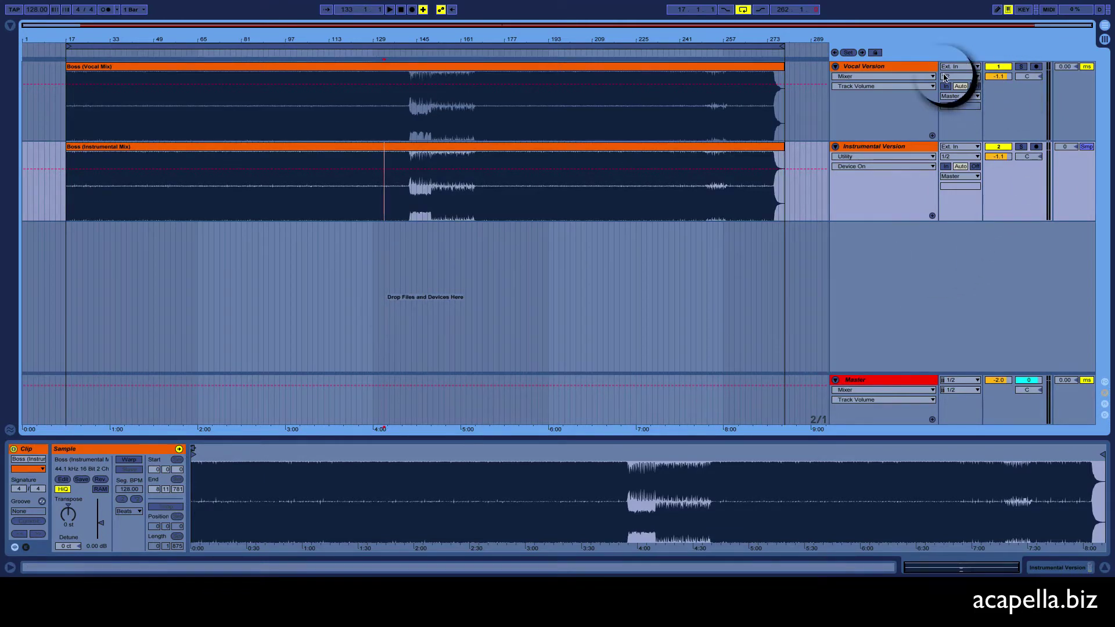
left_click(220, 123)
left_click(1021, 67)
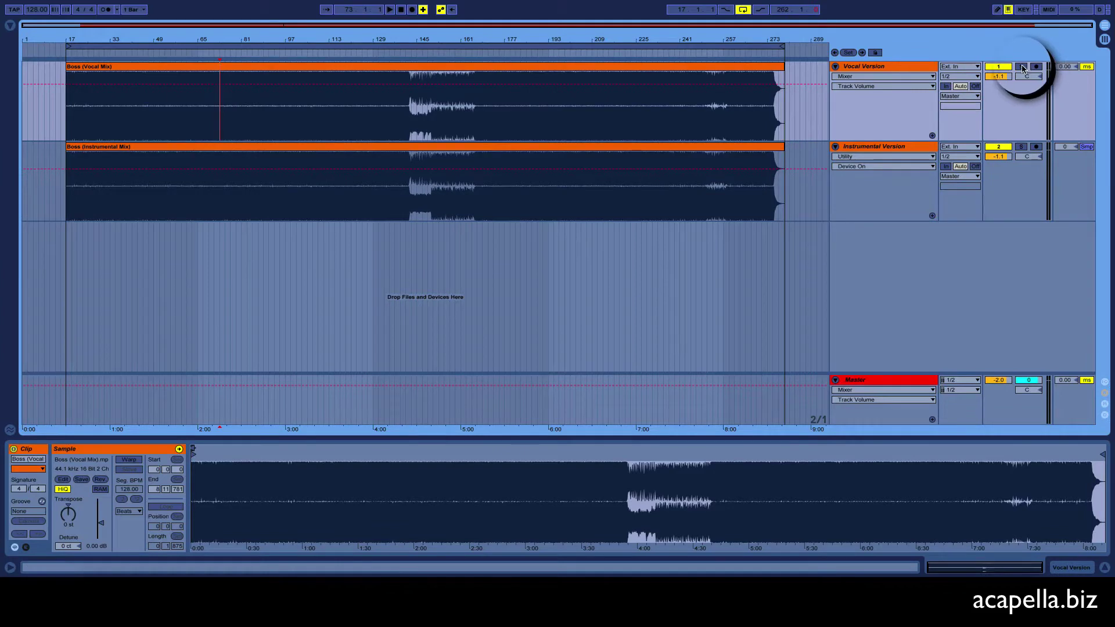
key("space")
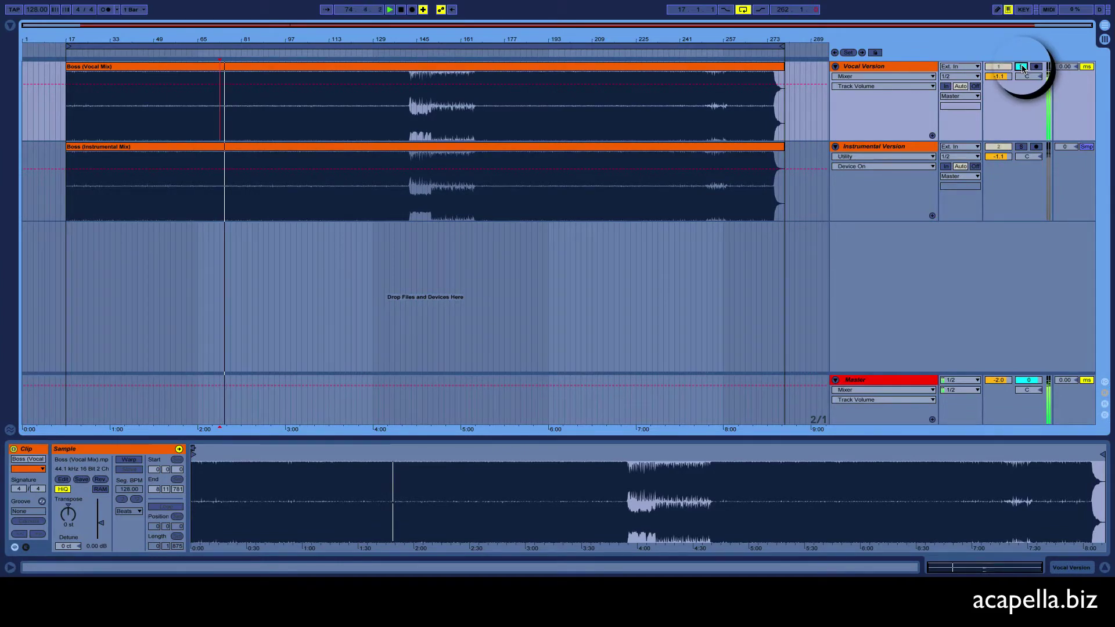
left_click(1021, 146)
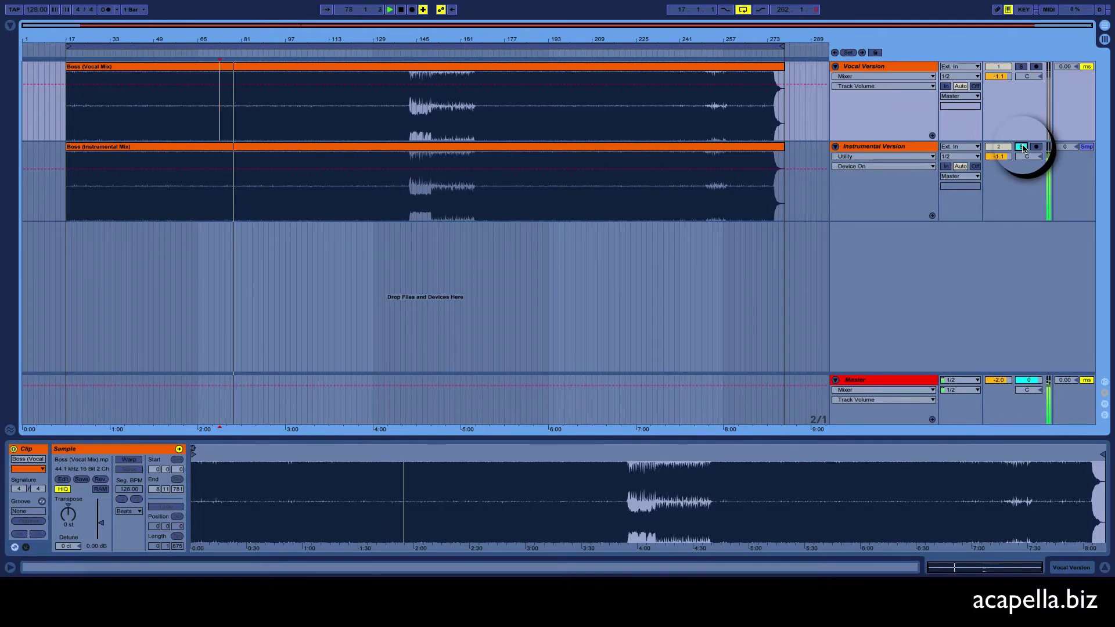
left_click(1021, 66)
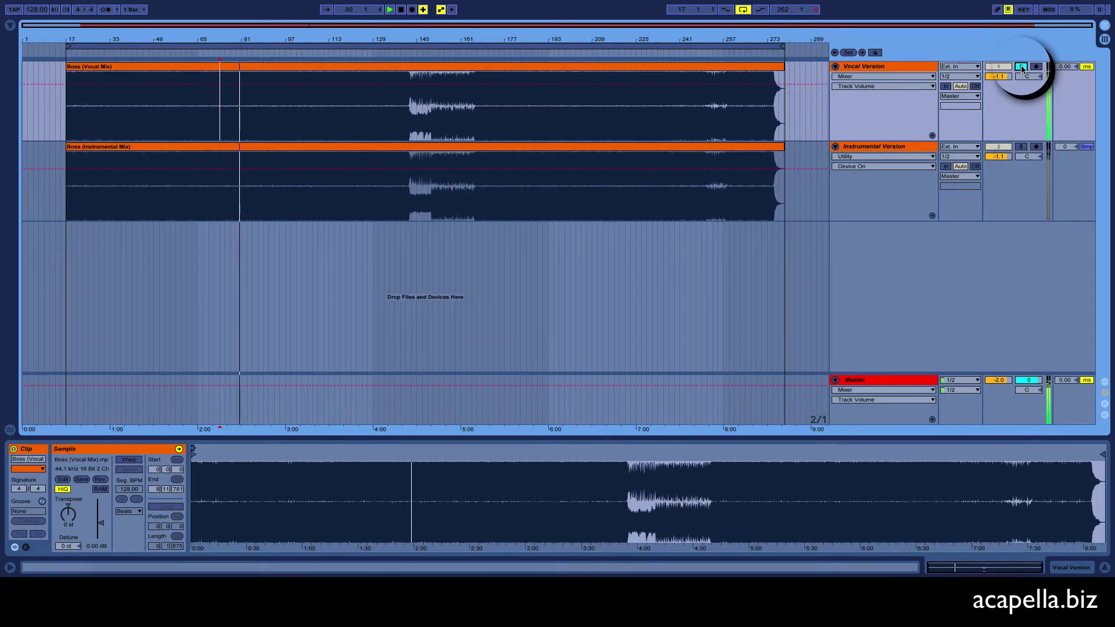
left_click(1021, 67)
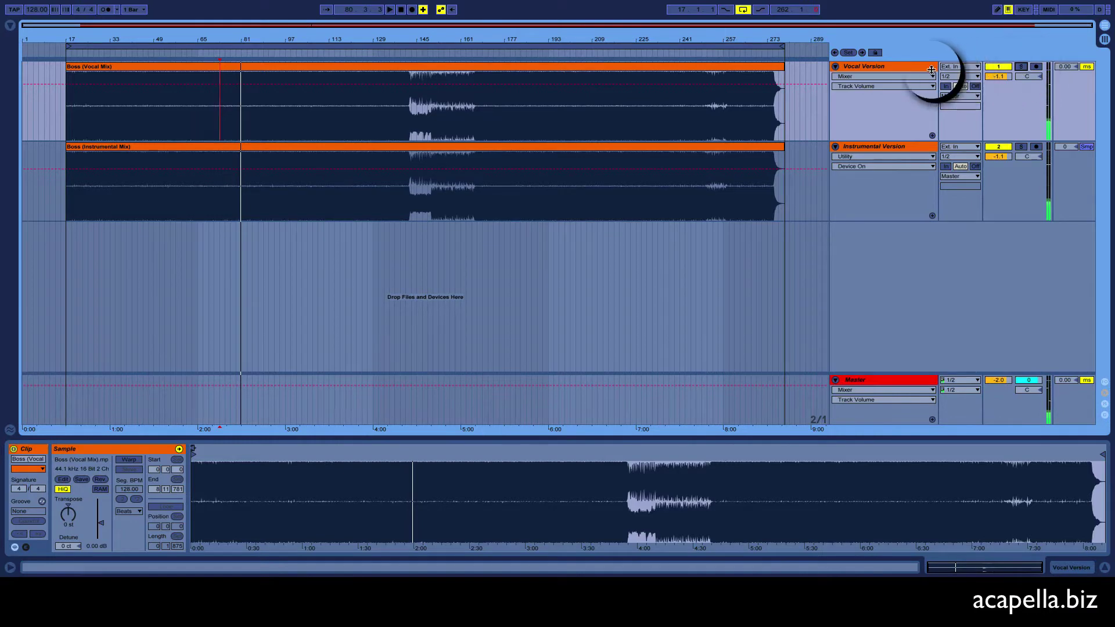
- Delete the existing Utility device from the Instrumental Version track
left_click(894, 65)
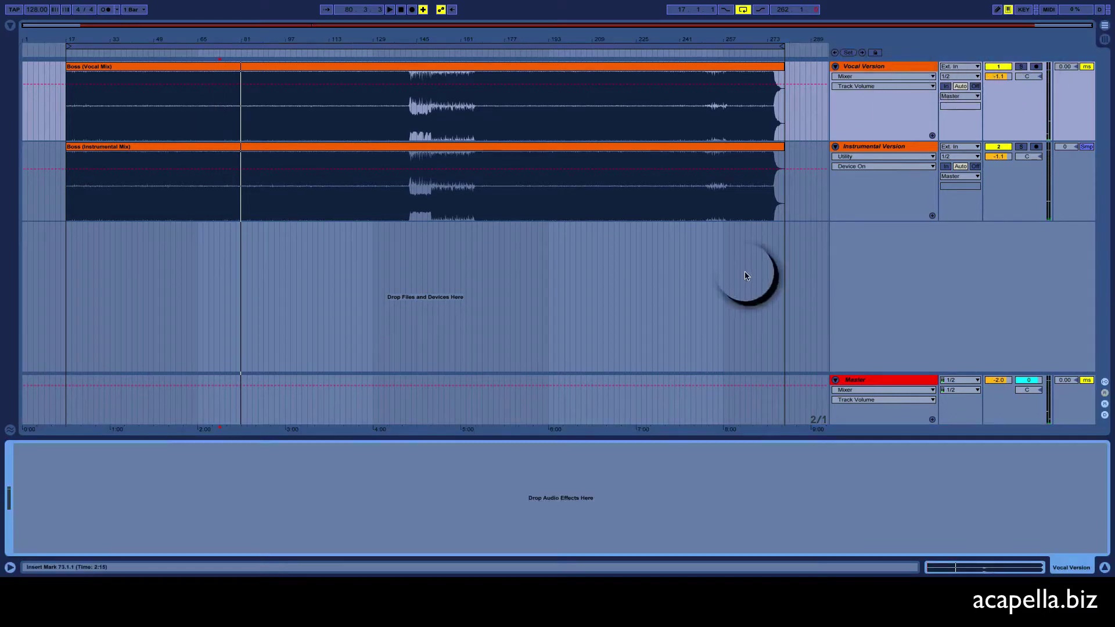
left_click(861, 148)
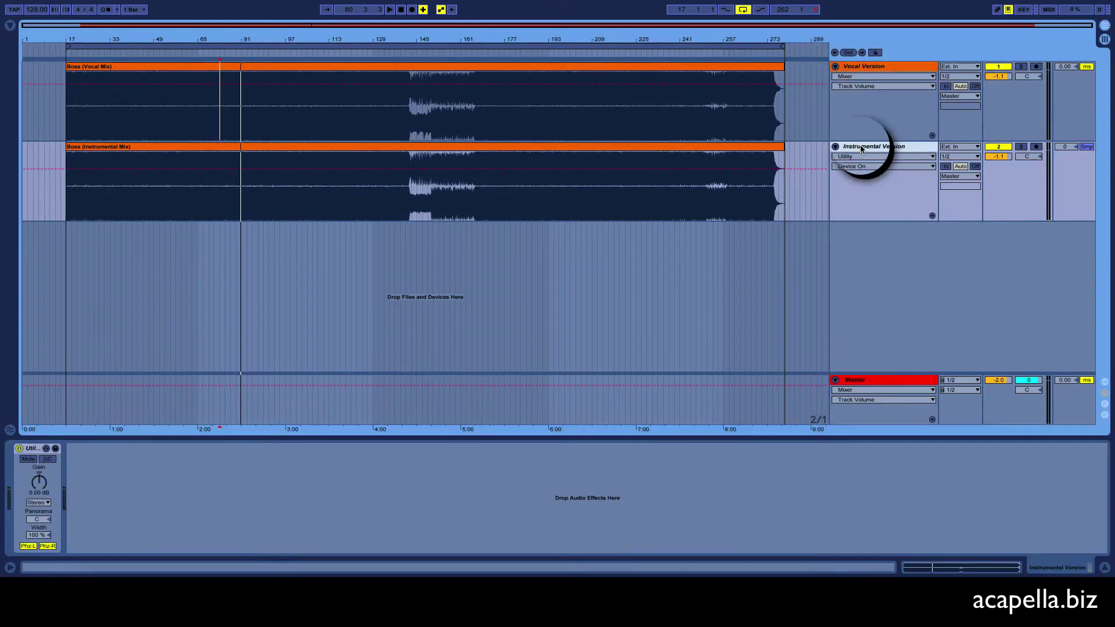
left_click(36, 453)
key("Delete")
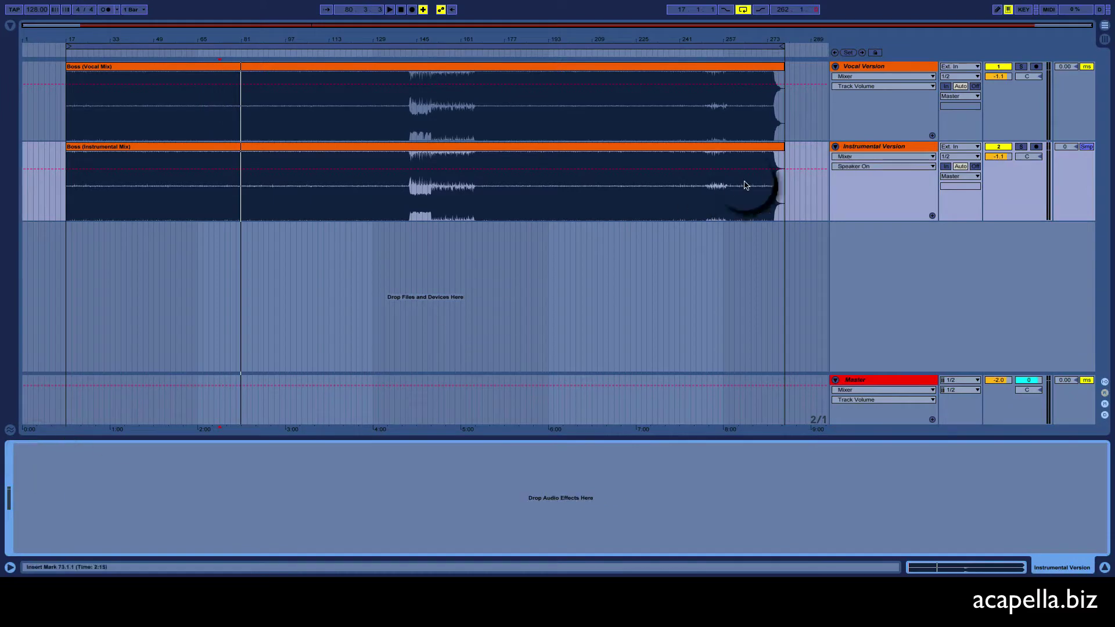
- Add a Utility audio effect to the Instrumental Version track and invert the phase of both its left and right channels
left_click(883, 148)
left_click(882, 148)
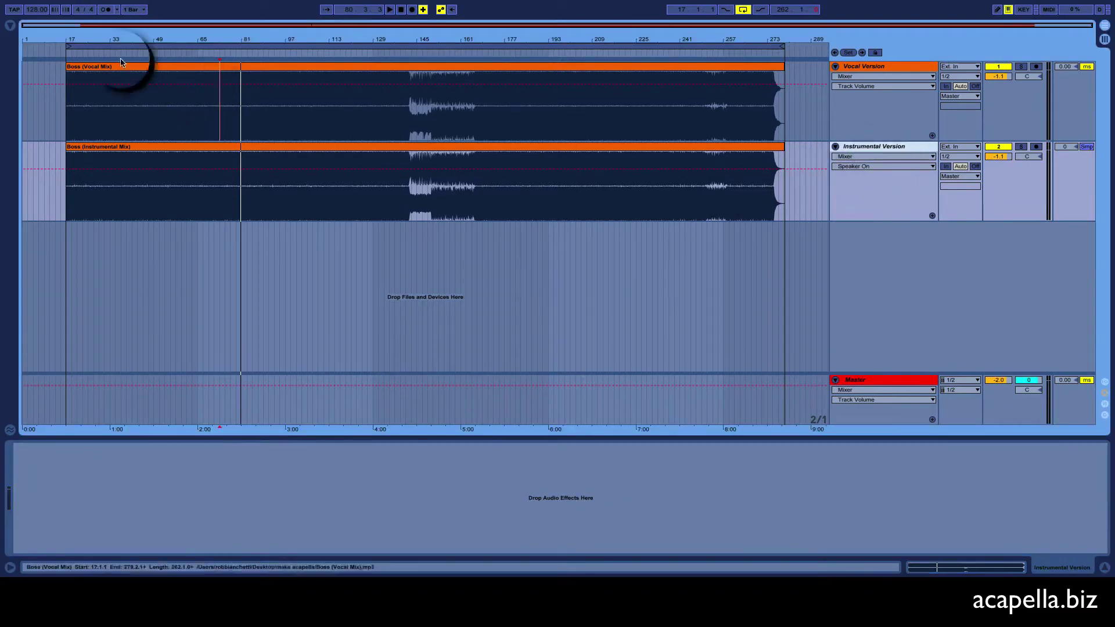
left_click(10, 26)
left_click(47, 85)
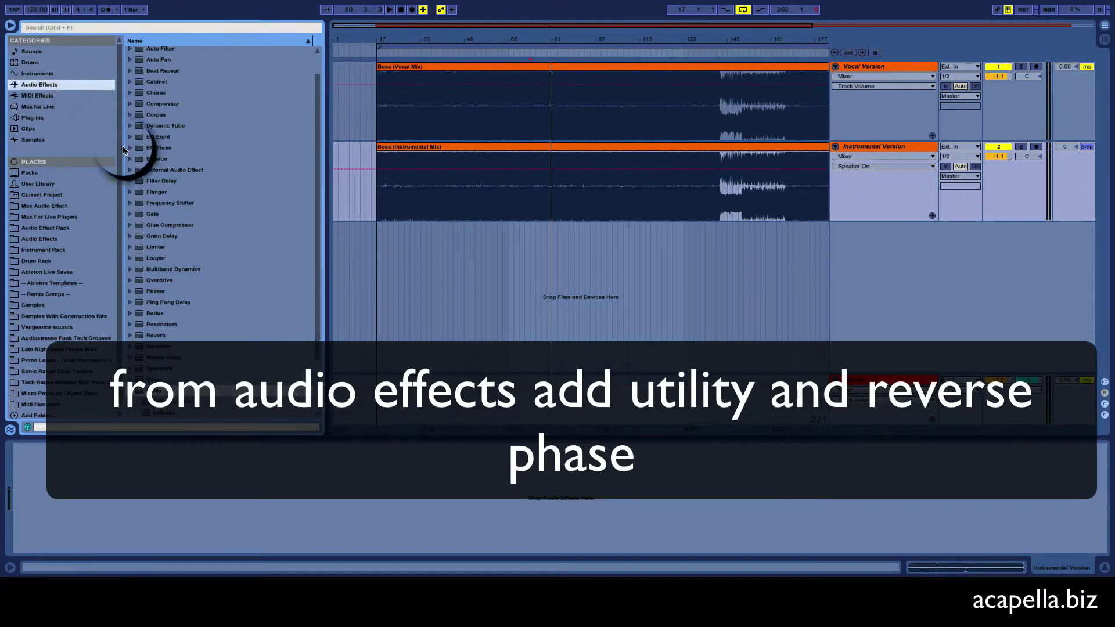
scroll(215, 304, "down", 3)
left_click(151, 326)
double_click(151, 325)
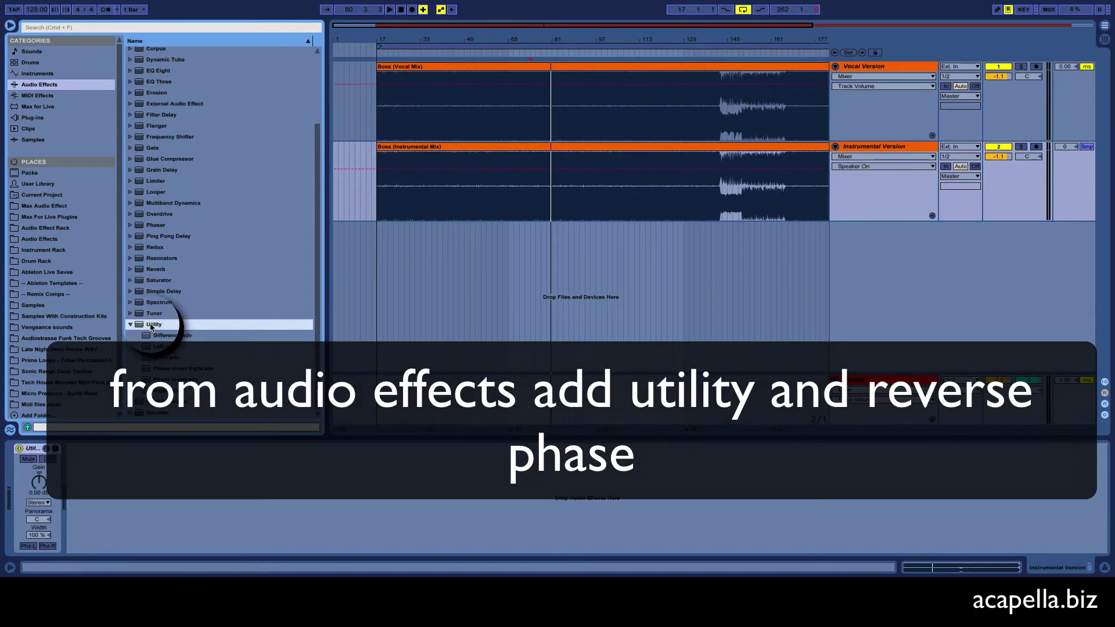
left_click(10, 26)
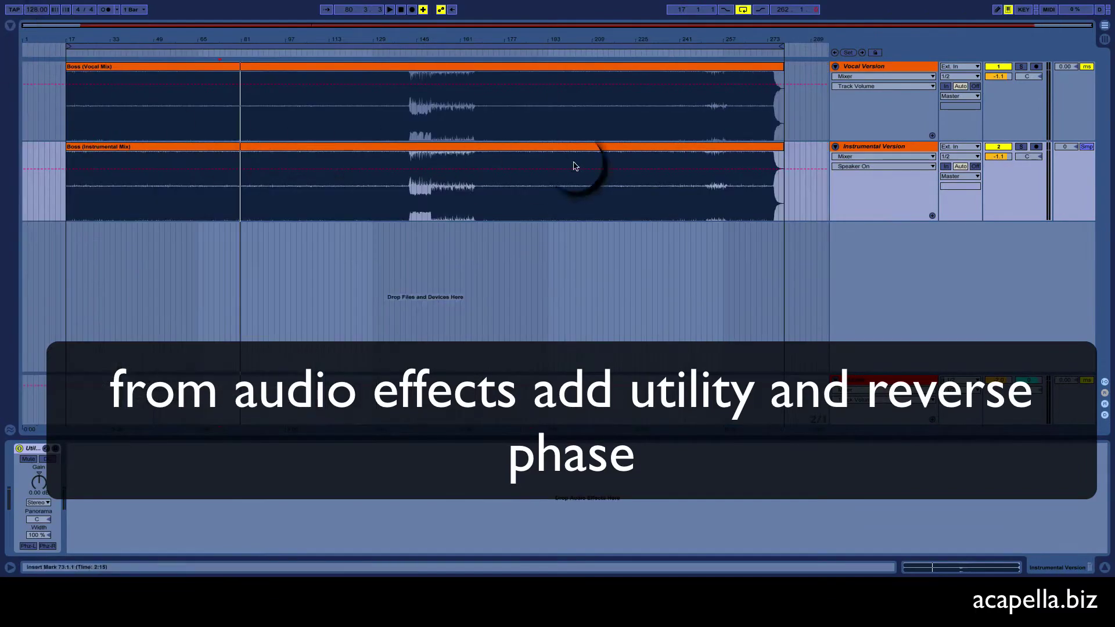
left_click(856, 150)
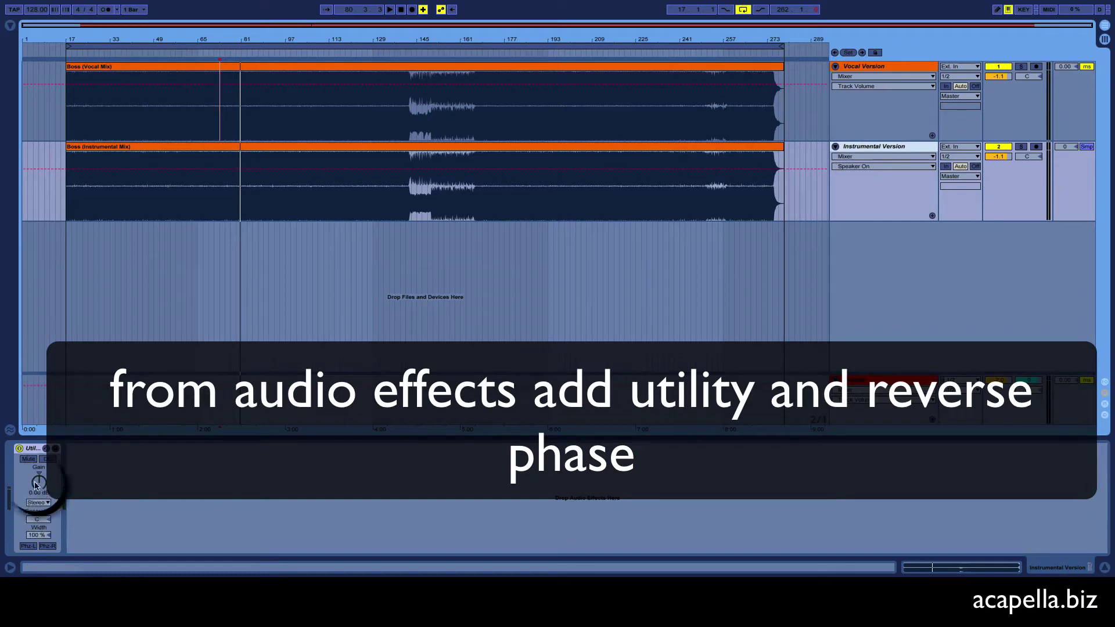
left_click(27, 545)
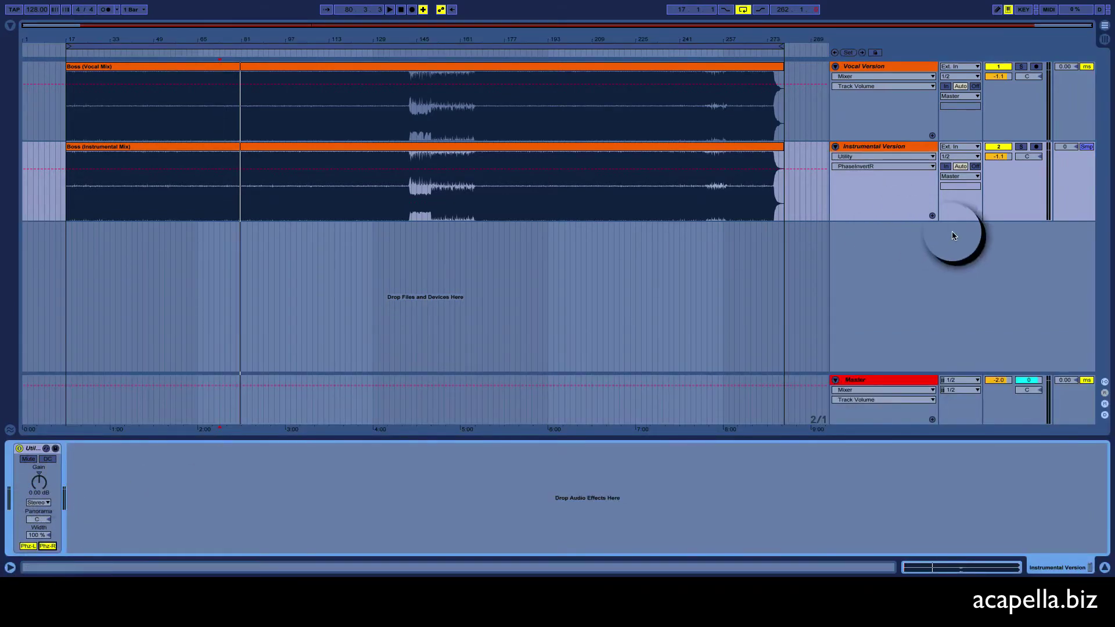
- Play both tracks together with the inverted phase, soloing the vocal and the instrumental track in turn to compare
key("space")
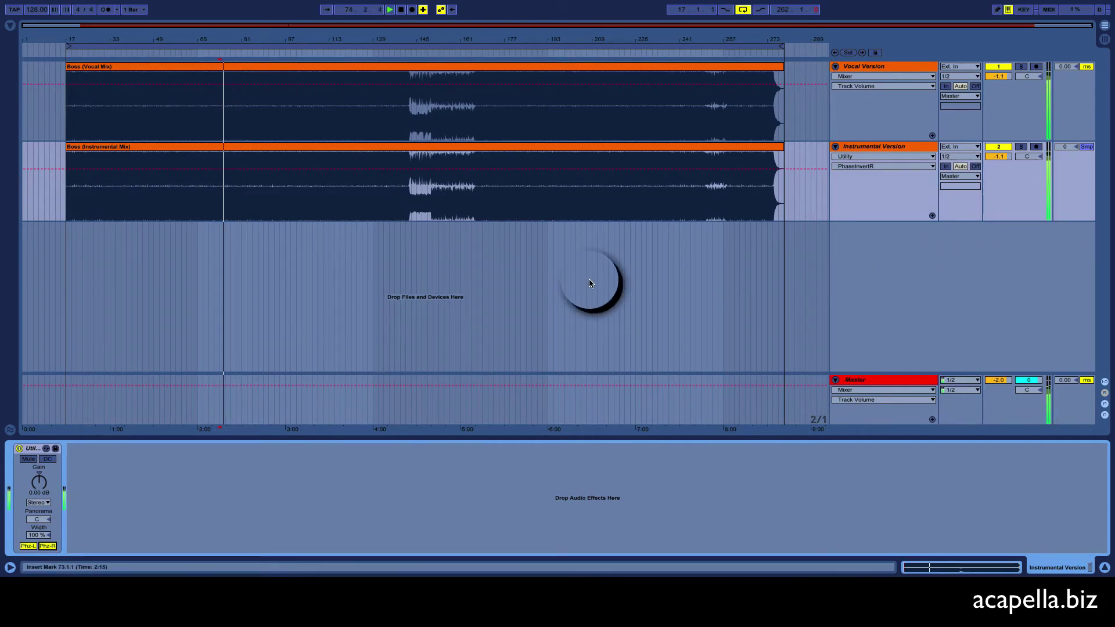
left_click(1022, 67)
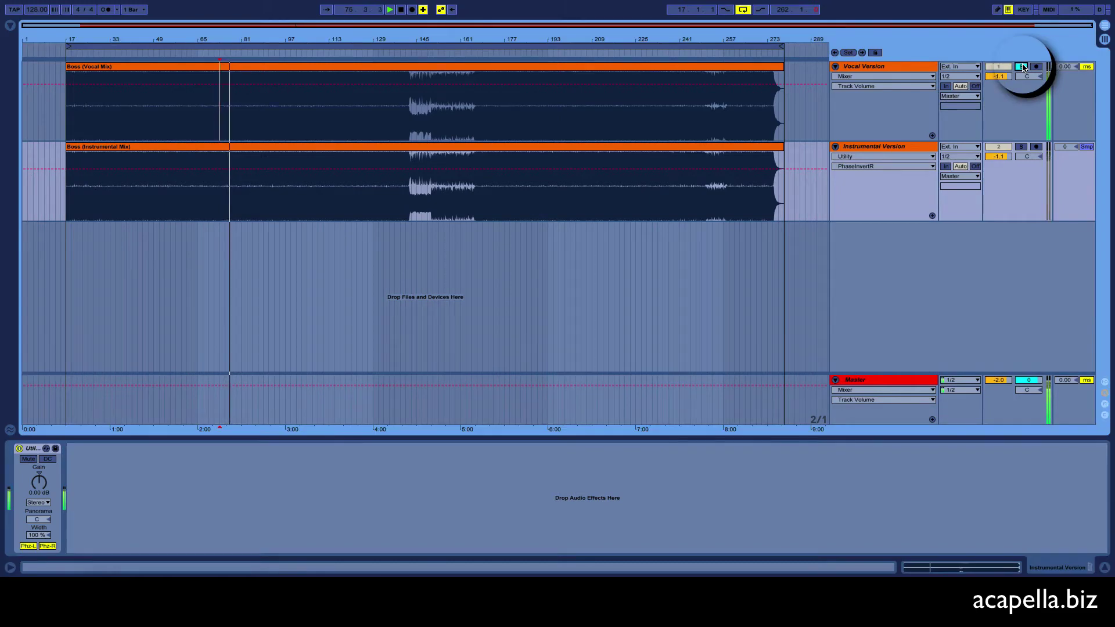
left_click(1021, 67)
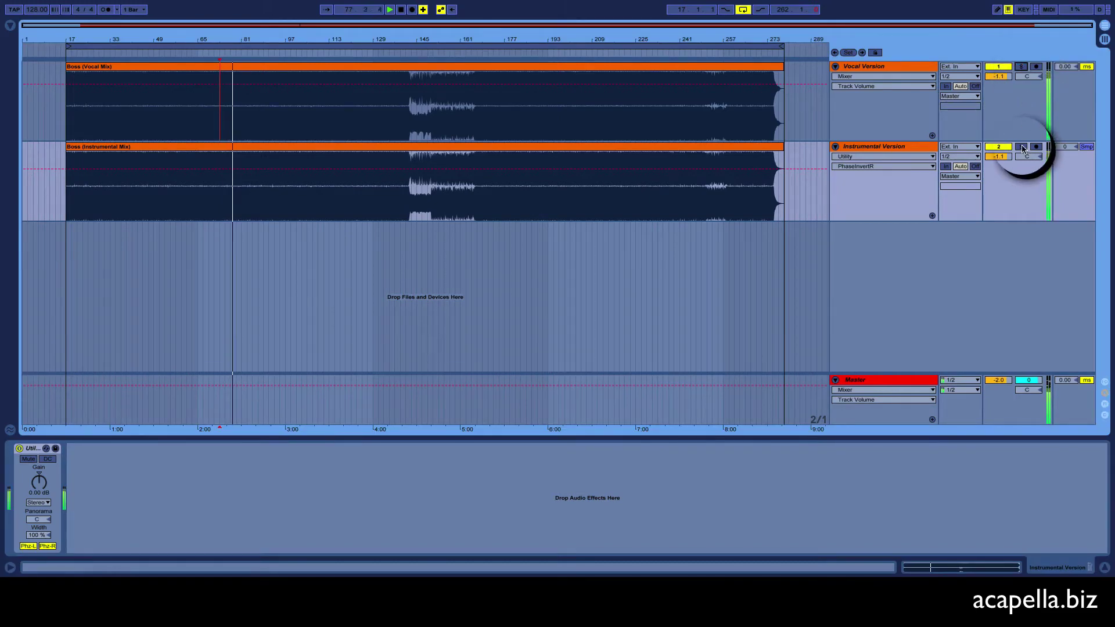
left_click(1022, 147)
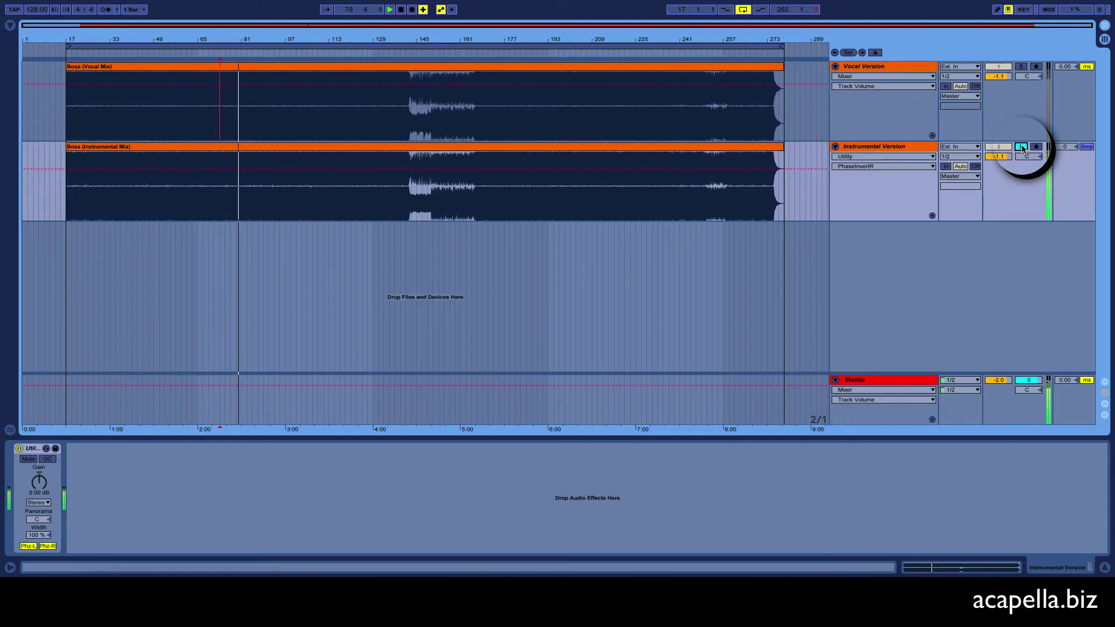
left_click(1021, 146)
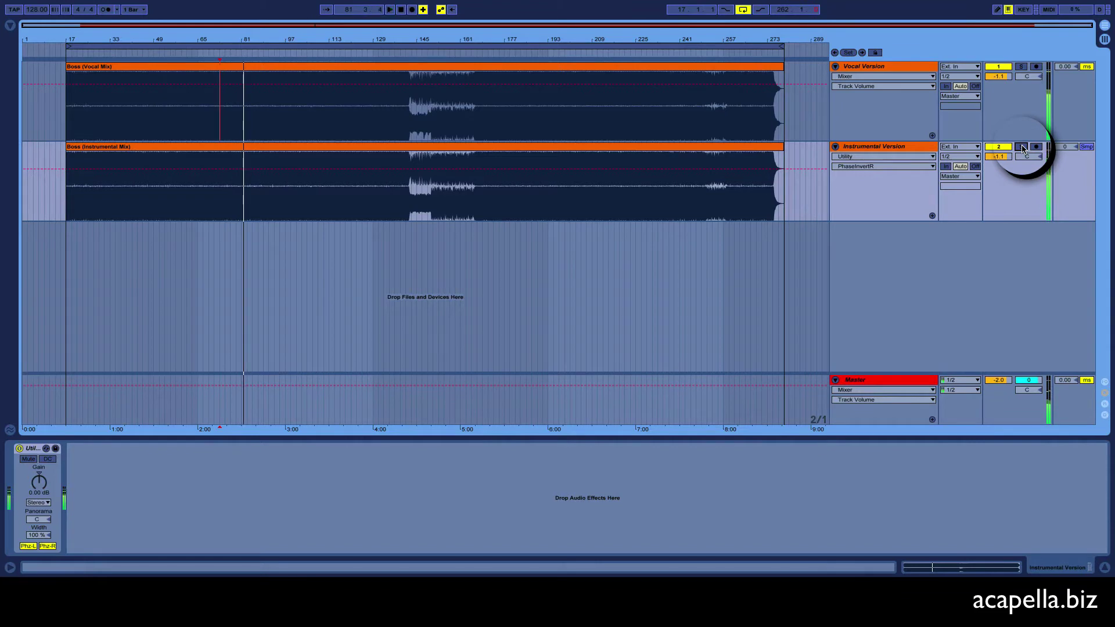
- During playback, try nudging the Instrumental Version track delay by single samples in both directions, returning it to 0 samples
key("space")
left_click(1067, 146)
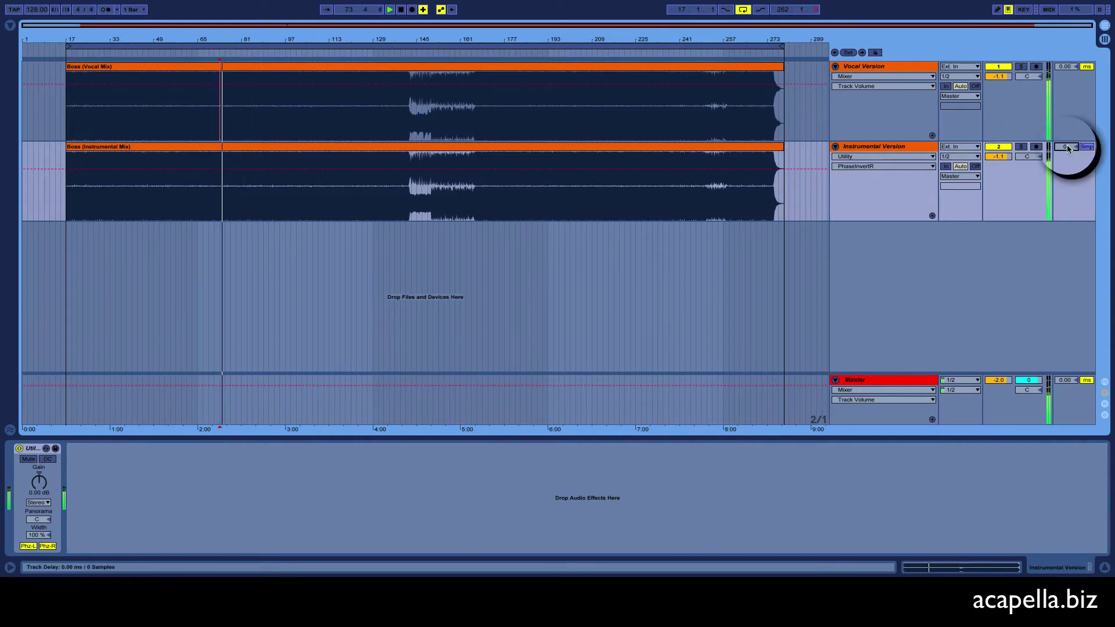
key("Down")
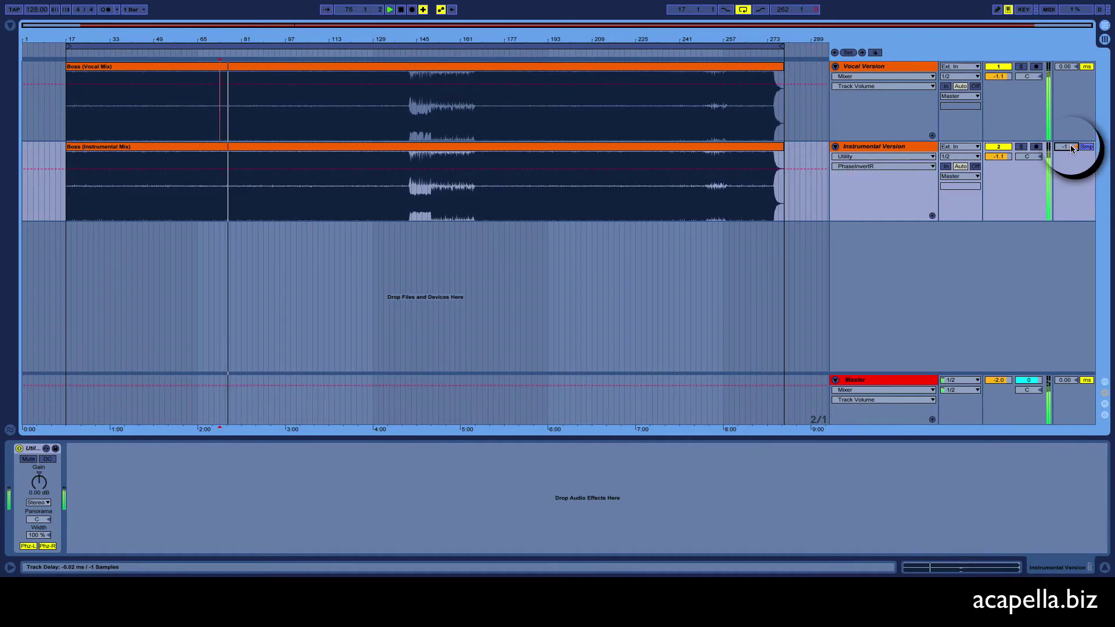
key("Down")
key("Up")
key("Up")
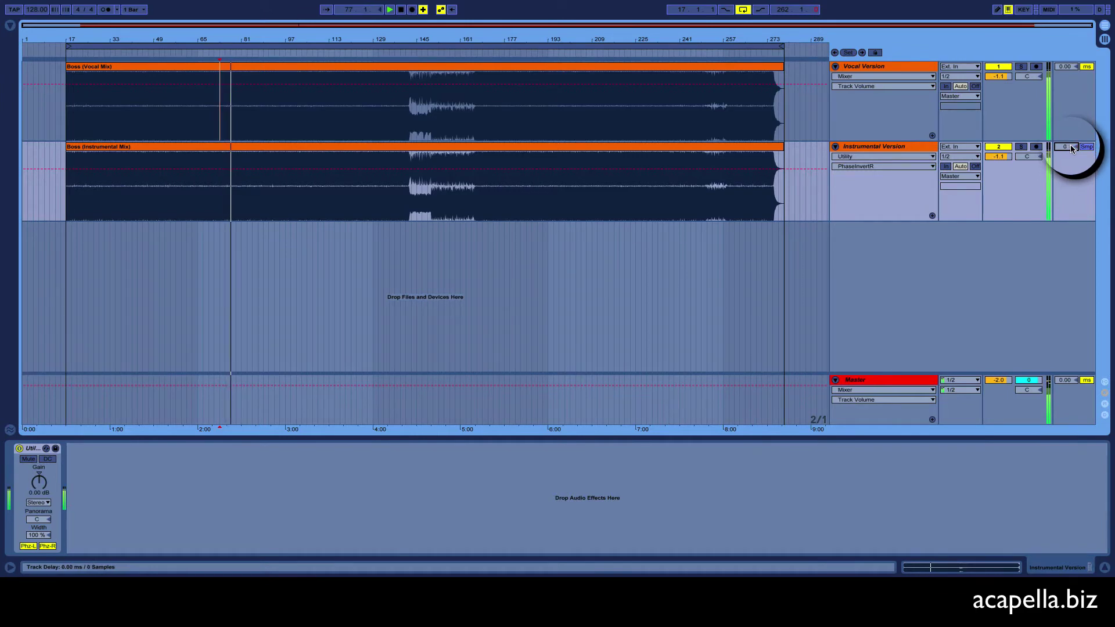
key("Up")
key("Down")
key("Down")
key("Down")
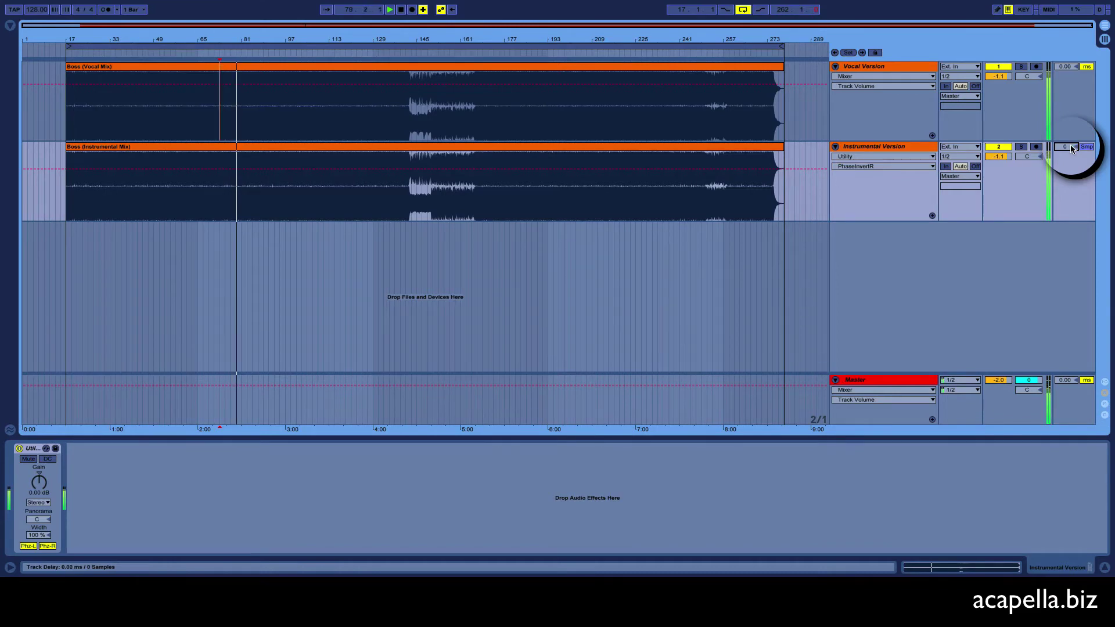
- Switch the Instrumental Version track delay unit to milliseconds and back to samples, and bring the delay back to 0 samples
left_click(1086, 147)
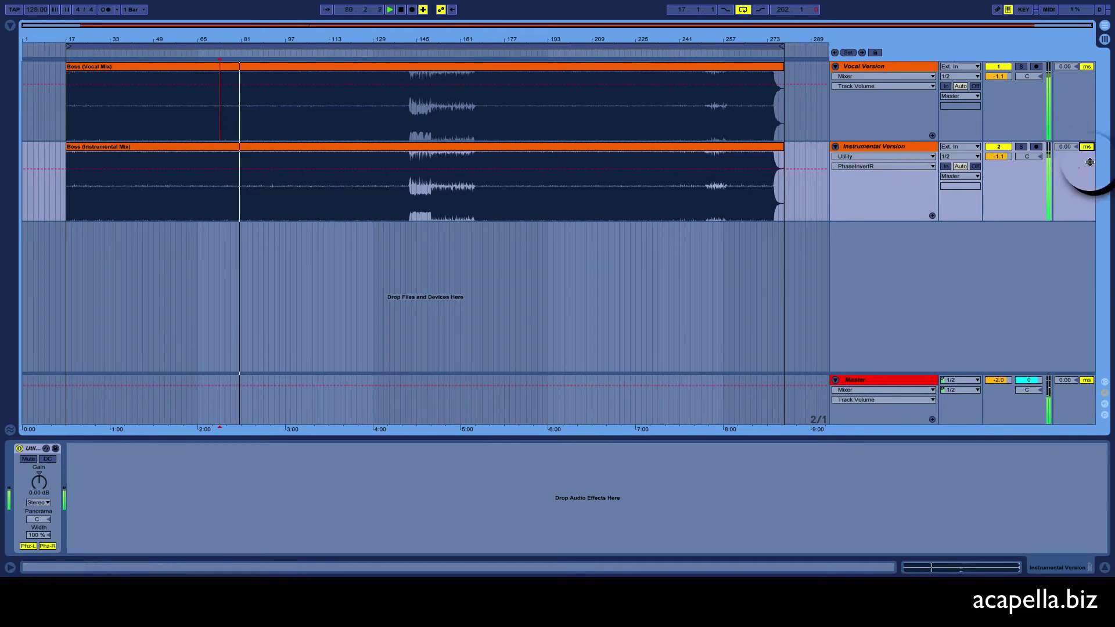
left_click(1086, 147)
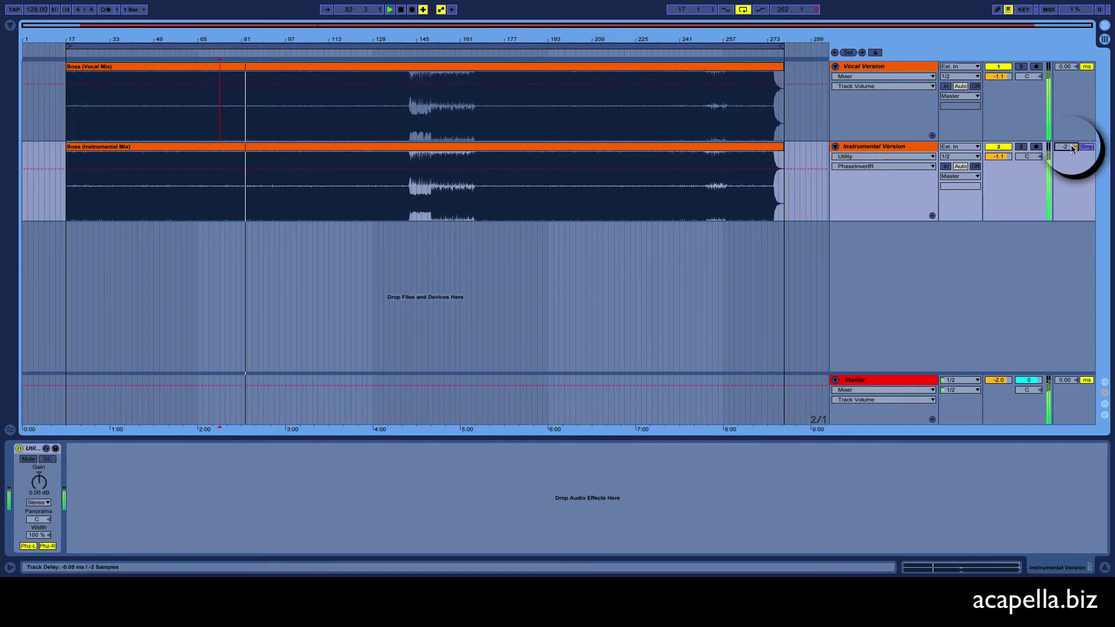
key("Up")
key("Up")
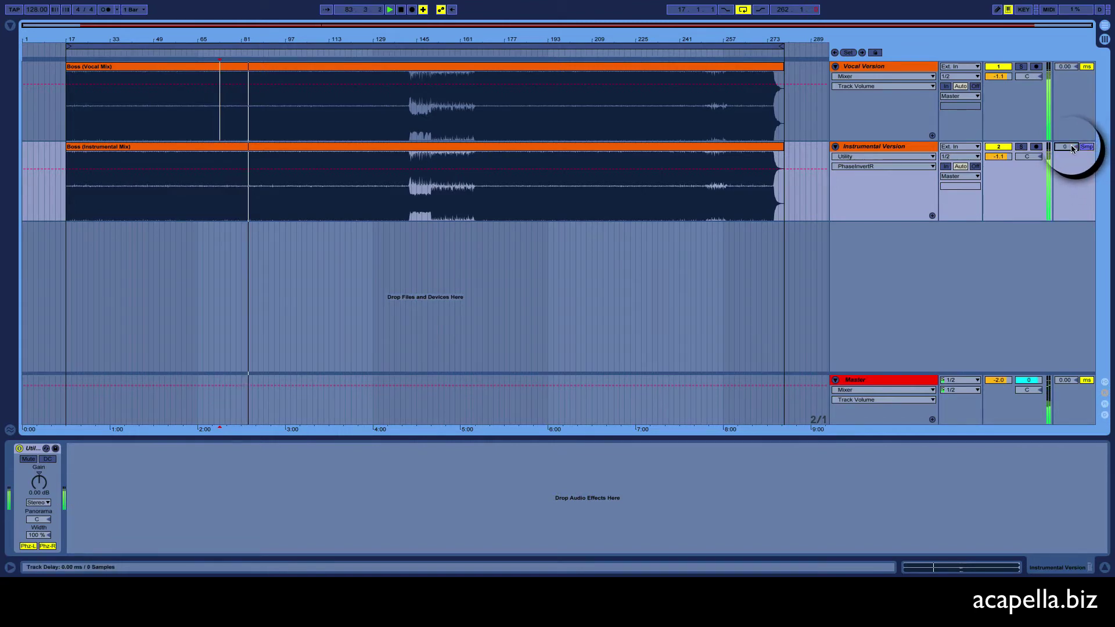
- Solo the Vocal Version track and the Instrumental Version track in turn during playback to compare each with the combined result
left_click(1025, 66)
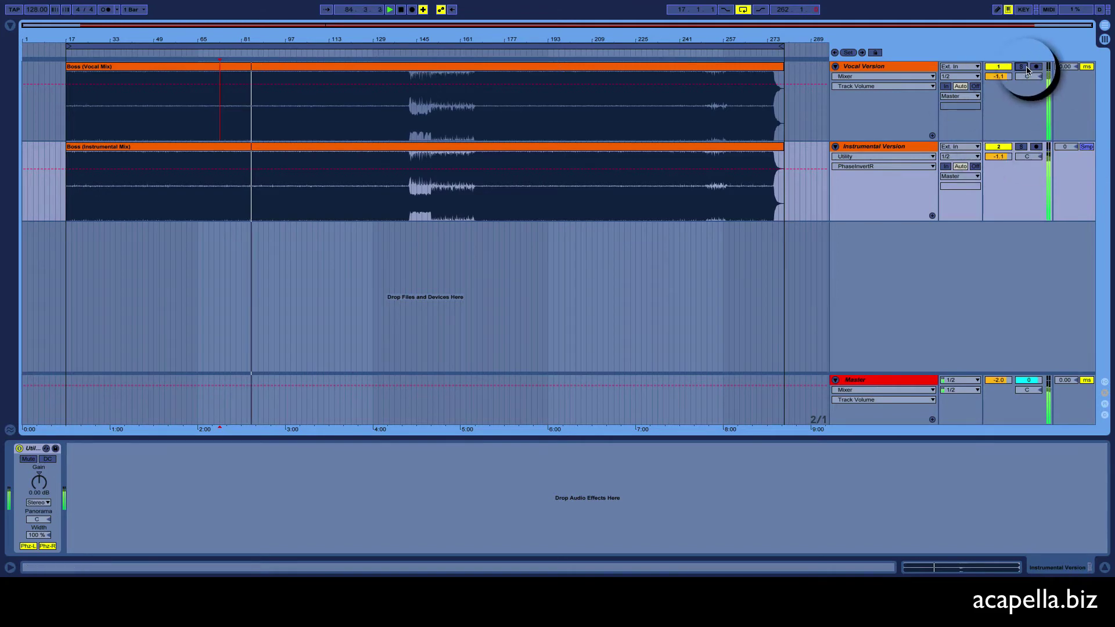
left_click(1025, 67)
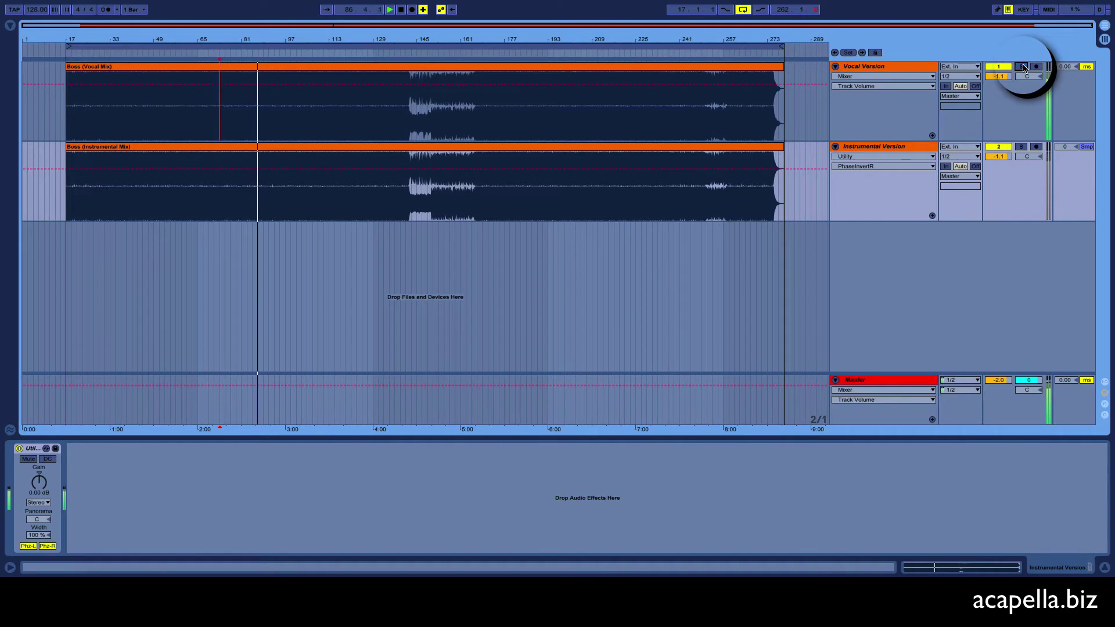
left_click(1021, 148)
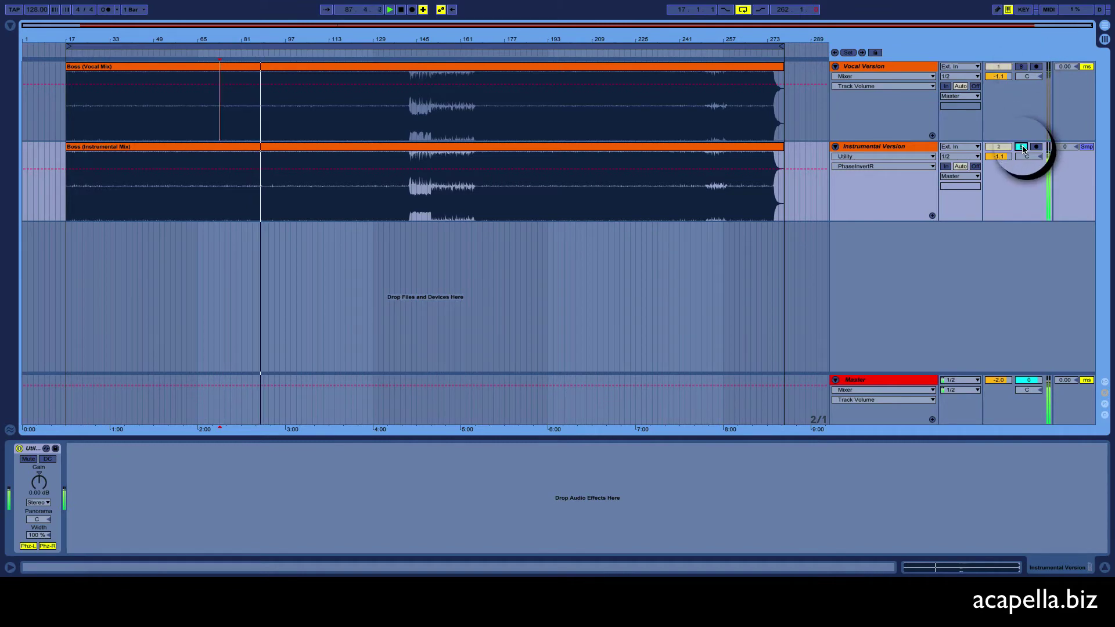
left_click(1022, 147)
- Set the frequency of low-cut filter 1 in the Master track's EQ Eight to about 35 Hz
left_click(872, 381)
left_click(872, 381)
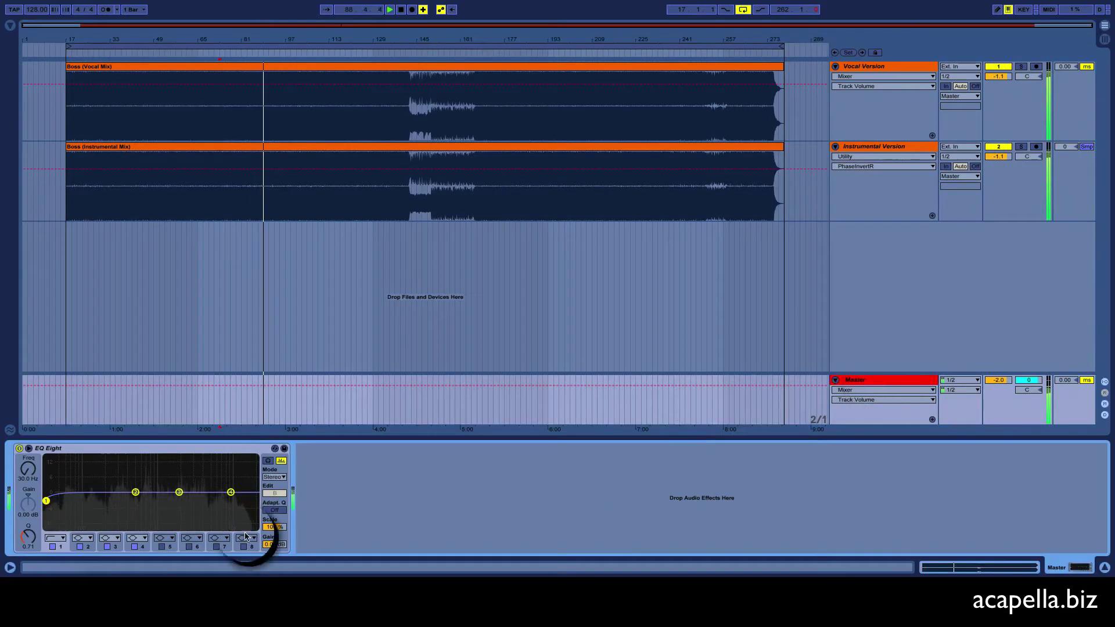
left_click_drag(29, 471, 29, 440)
left_click_drag(32, 480, 32, 483)
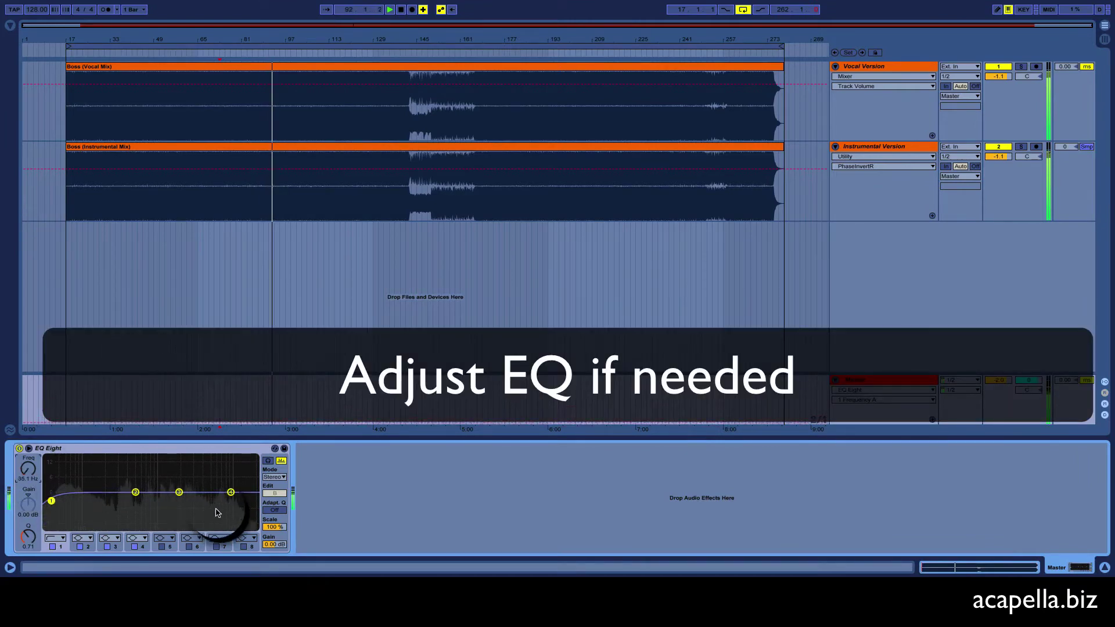
- Switch the Master EQ Eight to M/S mode and adjust the side channel's filter 1 frequency to about 30 Hz
left_click(274, 476)
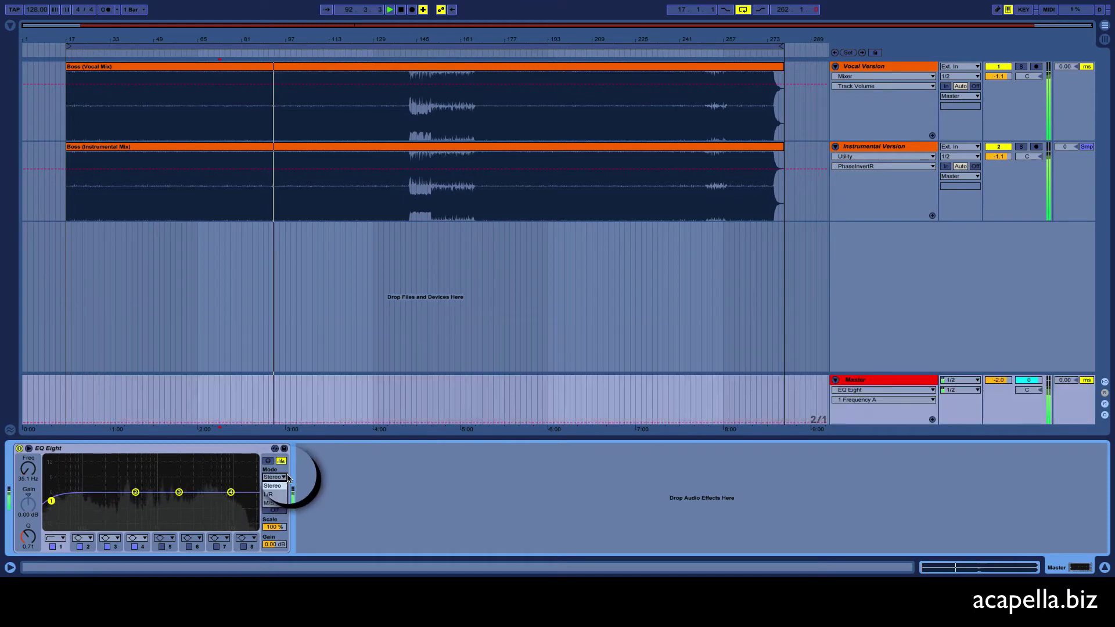
left_click(281, 502)
left_click_drag(28, 473, 28, 473)
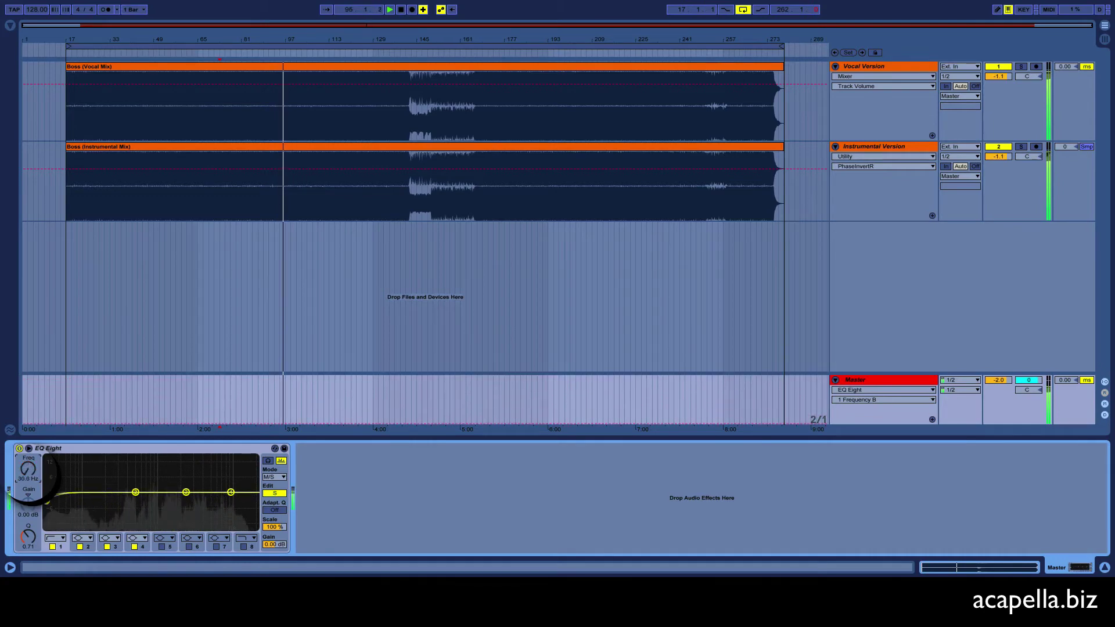
- Try high-cut filter 8 on the side channel at about 16 kHz, turn it off, and return the EQ Eight to Stereo mode
left_click(243, 546)
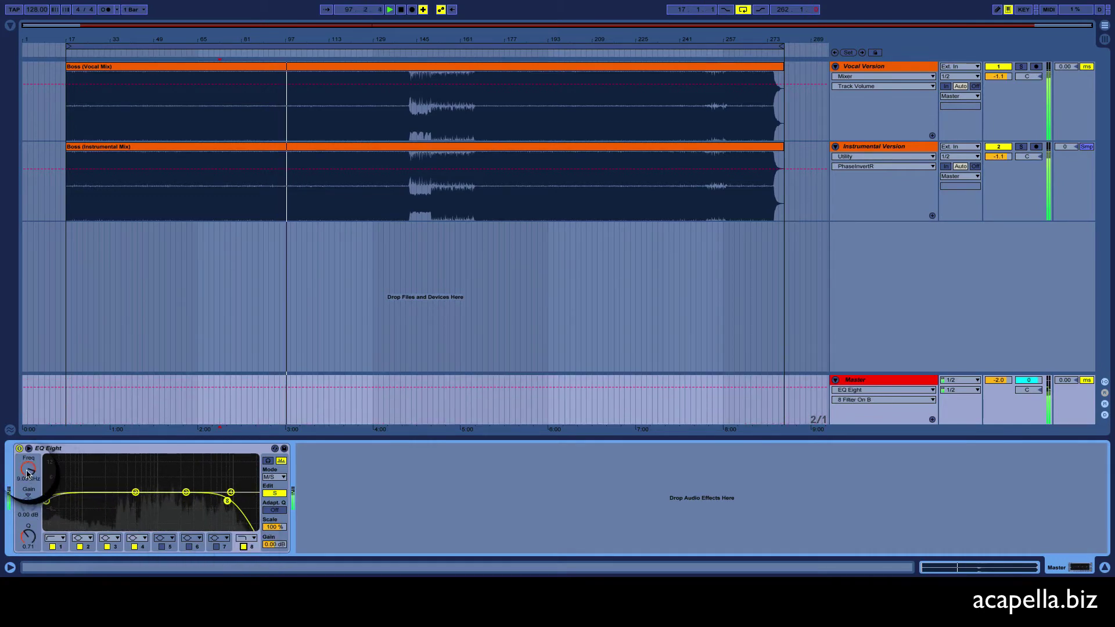
left_click_drag(28, 473, 27, 474)
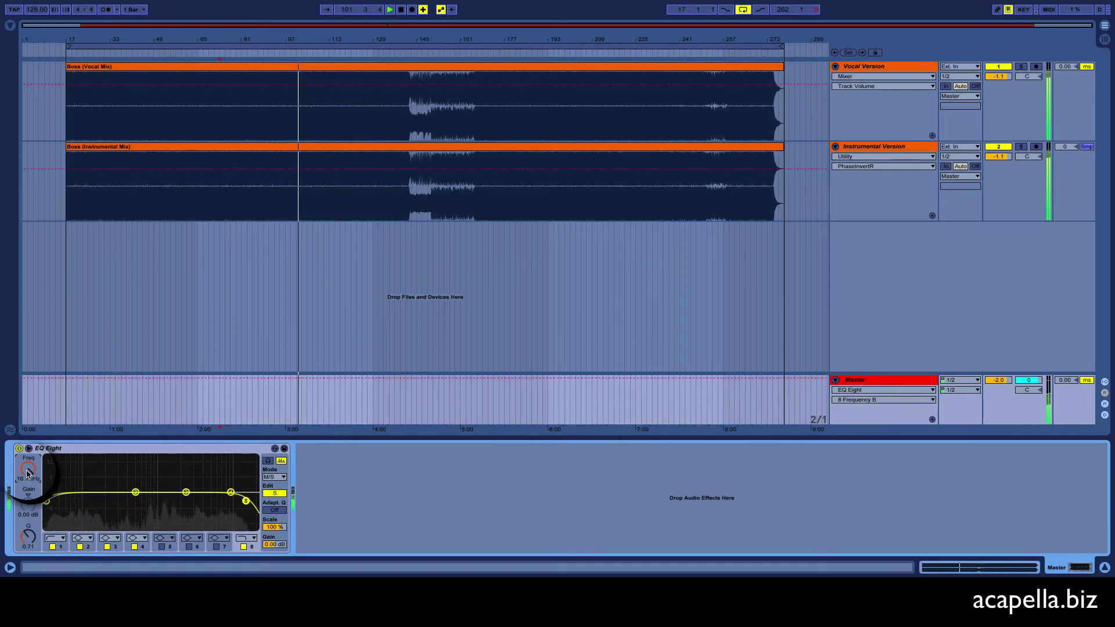
left_click(243, 546)
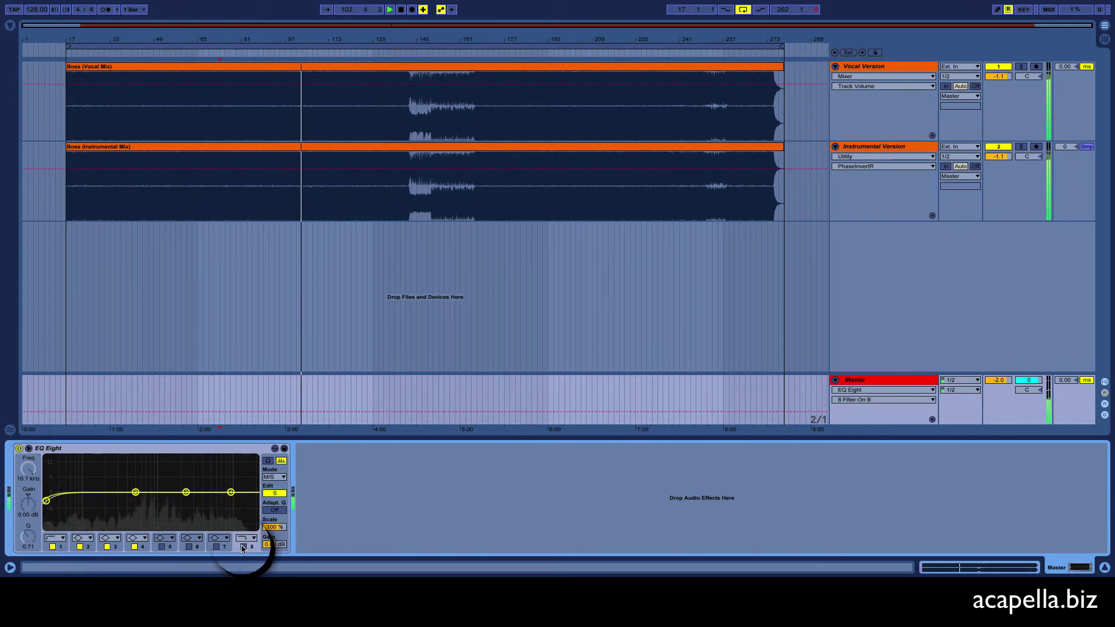
left_click(274, 477)
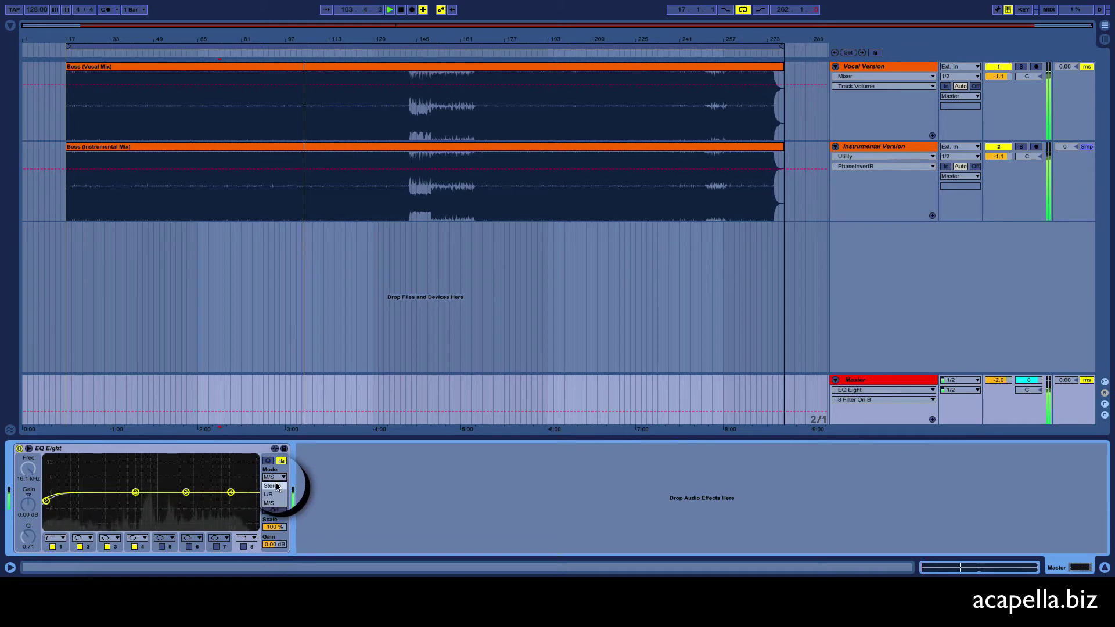
left_click(276, 487)
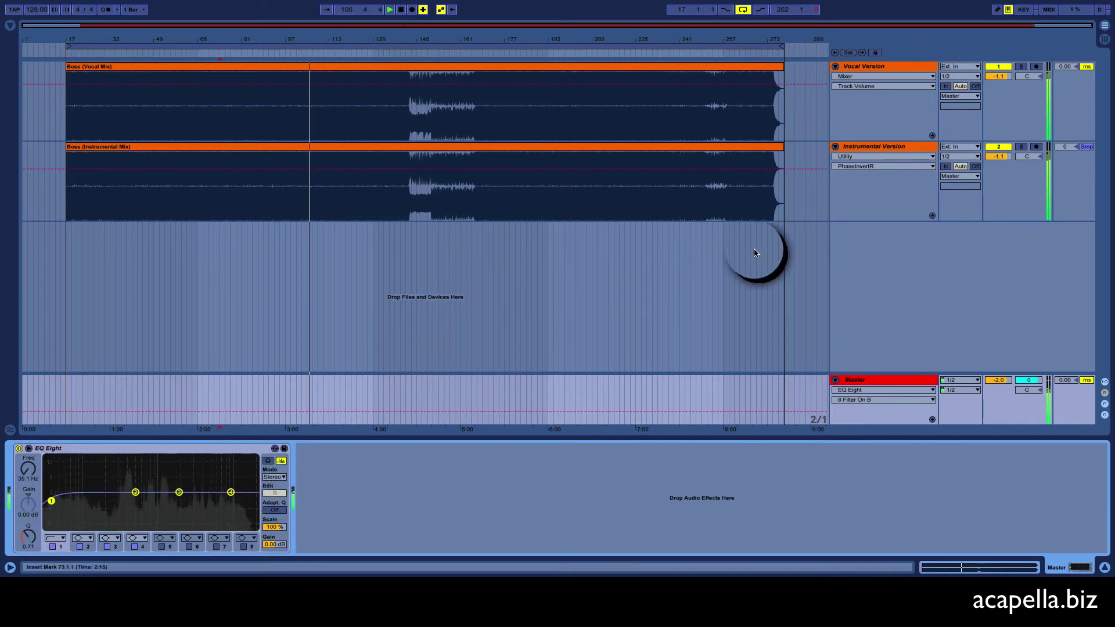
- Solo the Vocal Version track, show the Instrumental Version track's Utility effect, and restore playback of both tracks
left_click(1020, 67)
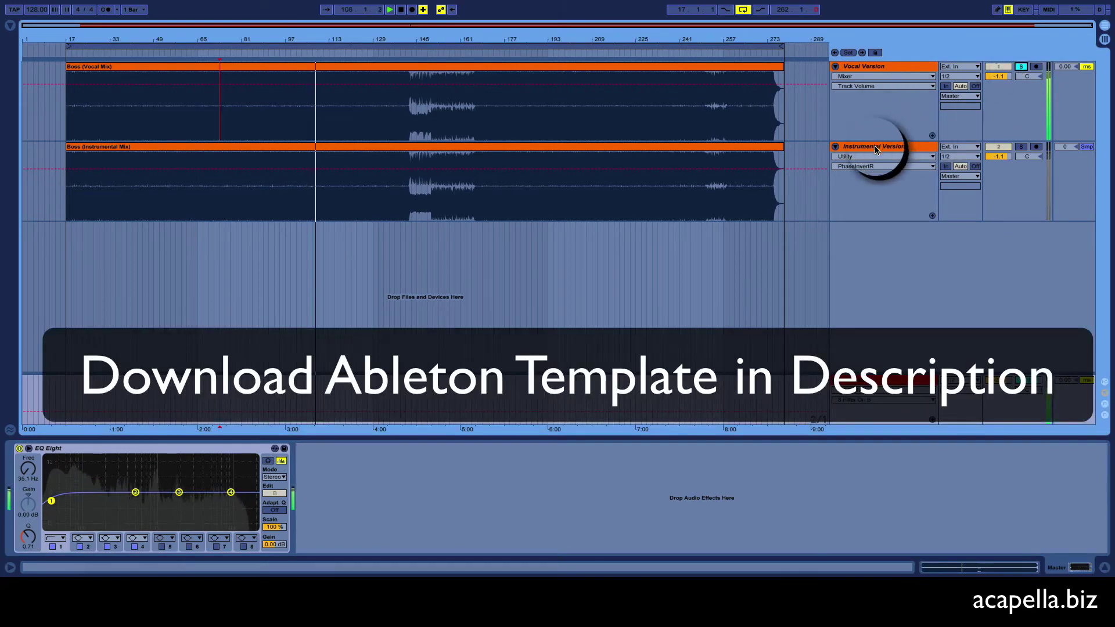
left_click(875, 149)
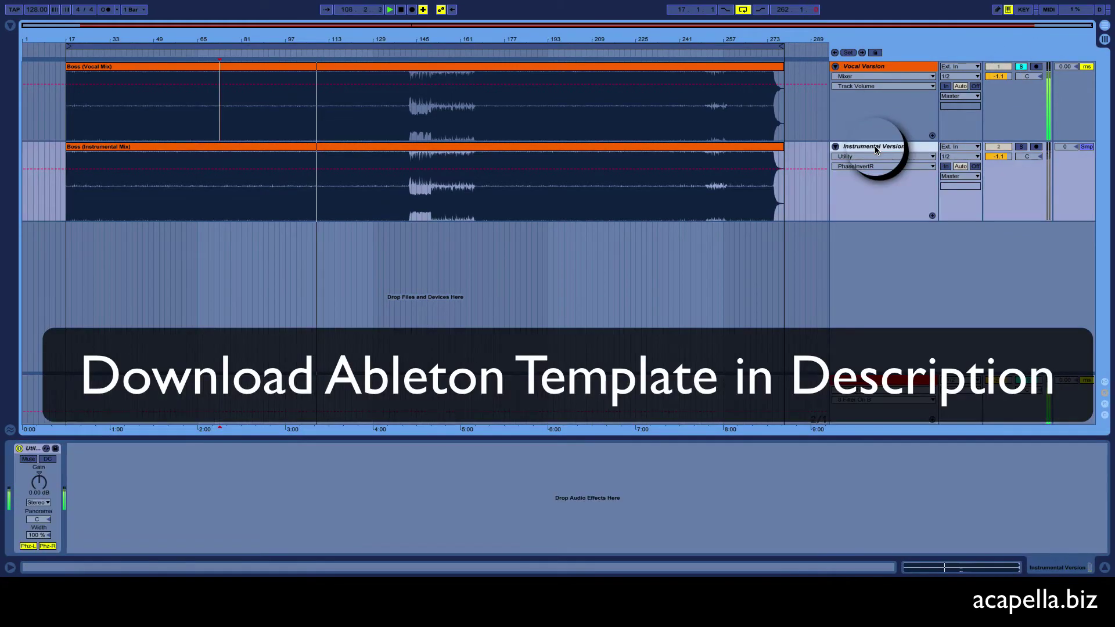
left_click(1021, 67)
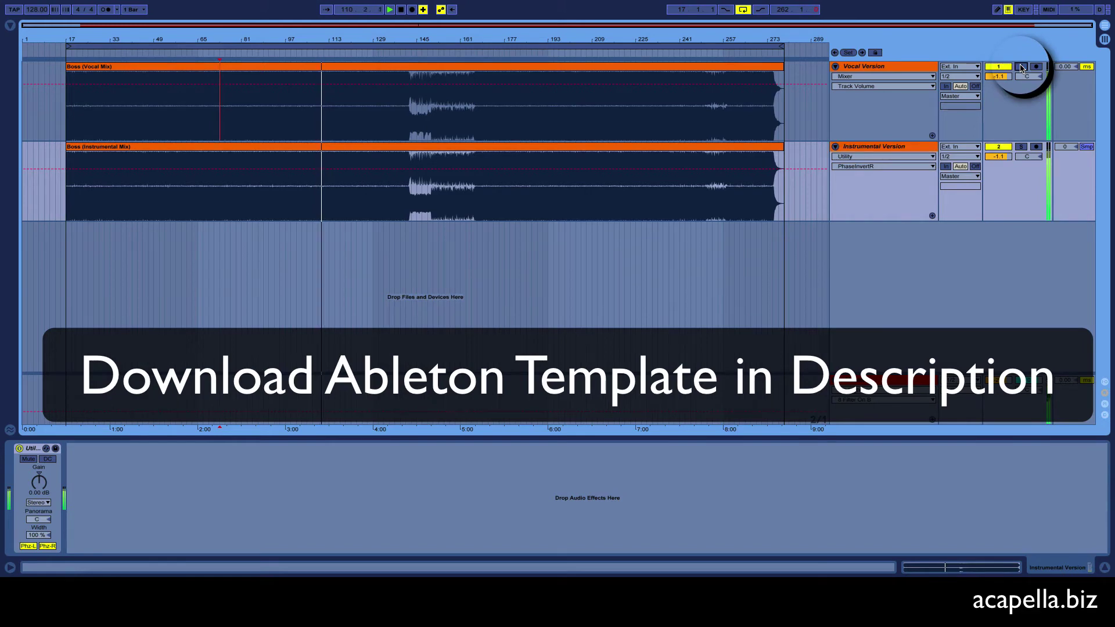
- Restart playback from the insert marker and compare the combined tracks with the soloed vocal and soloed instrumental
key("space")
key("space")
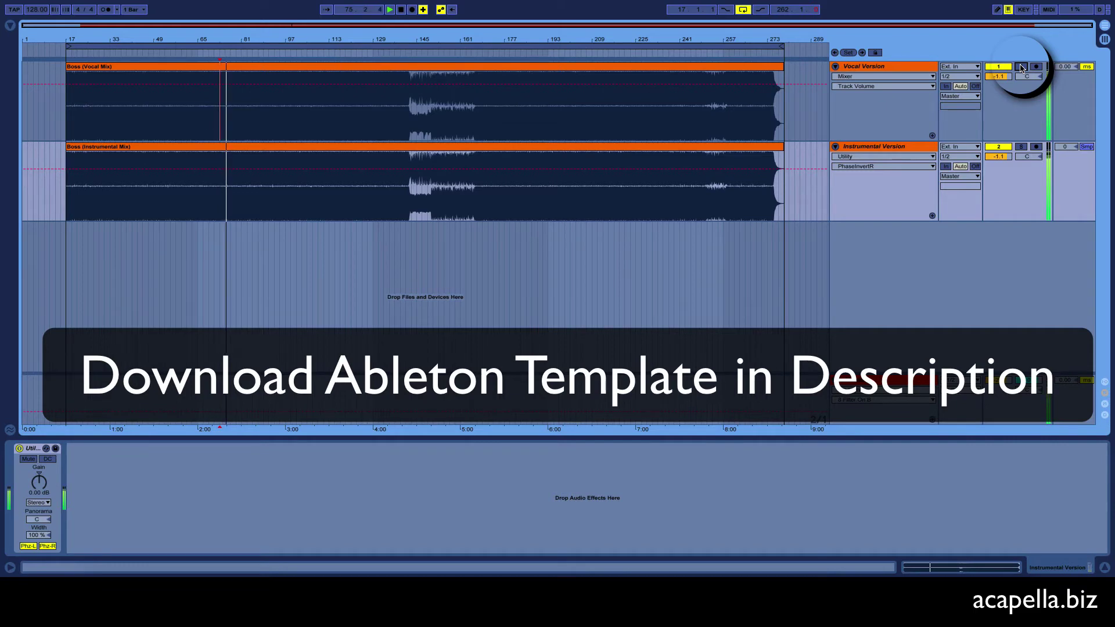
left_click(1021, 66)
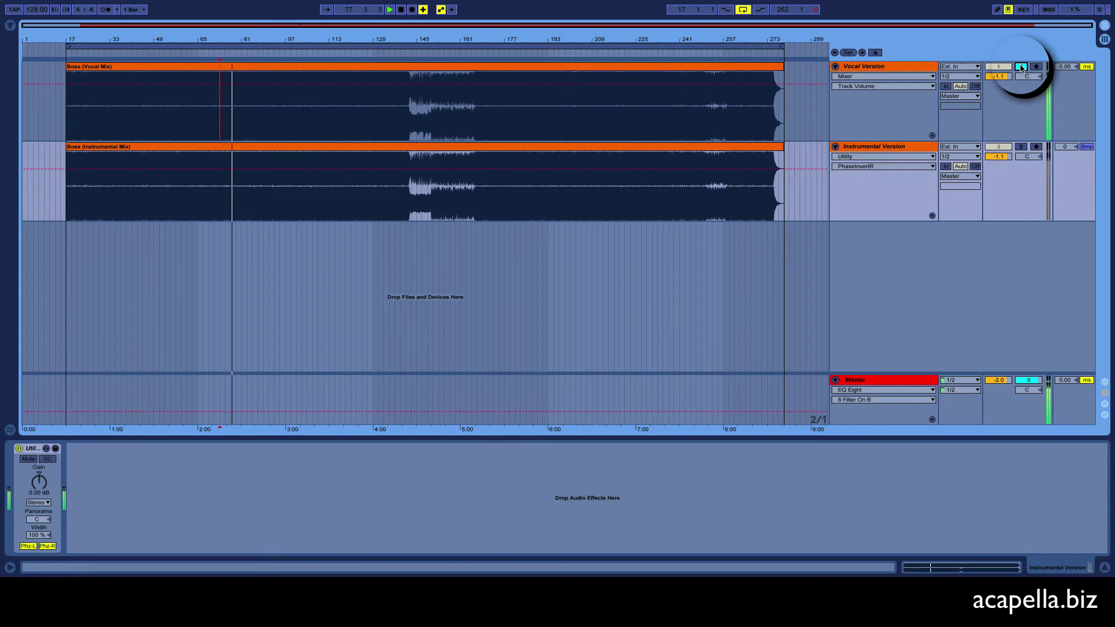
left_click(1020, 147)
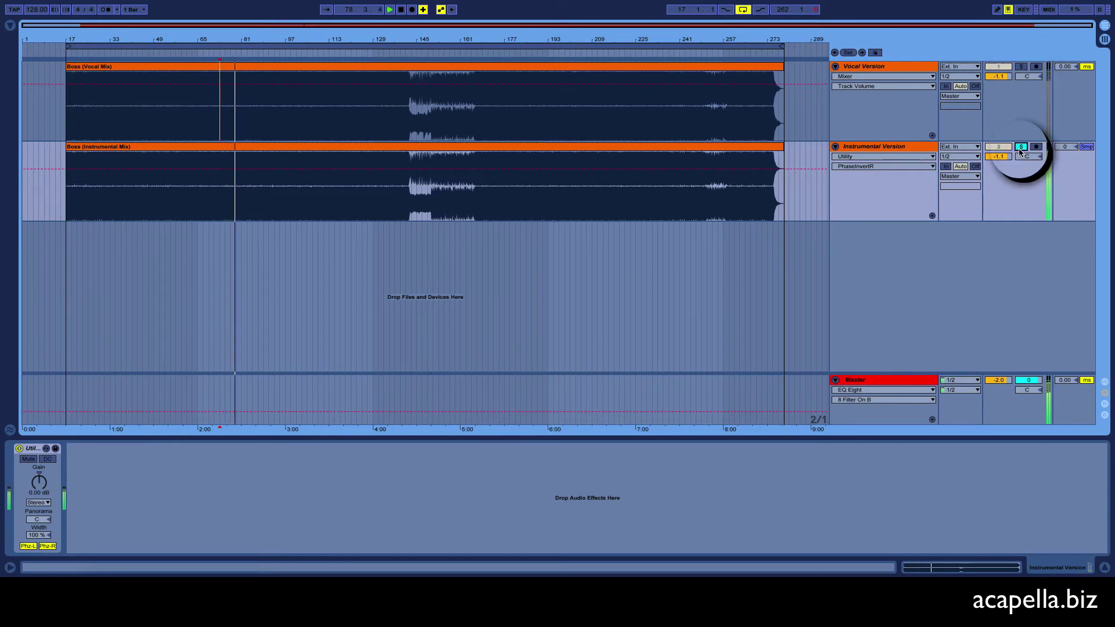
left_click(1020, 146)
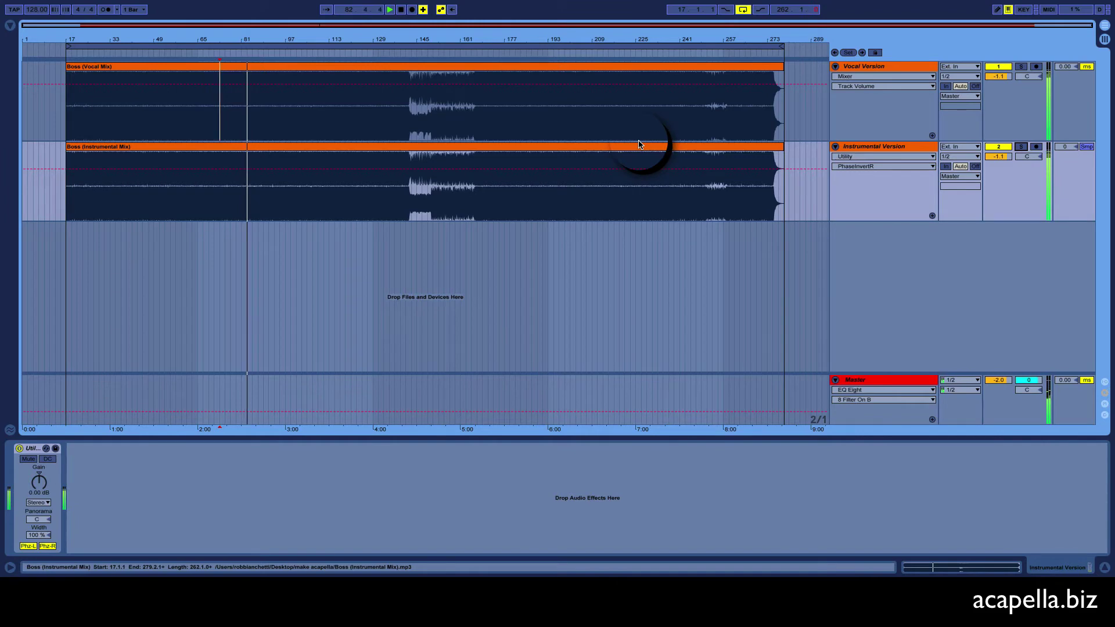
left_click(1020, 66)
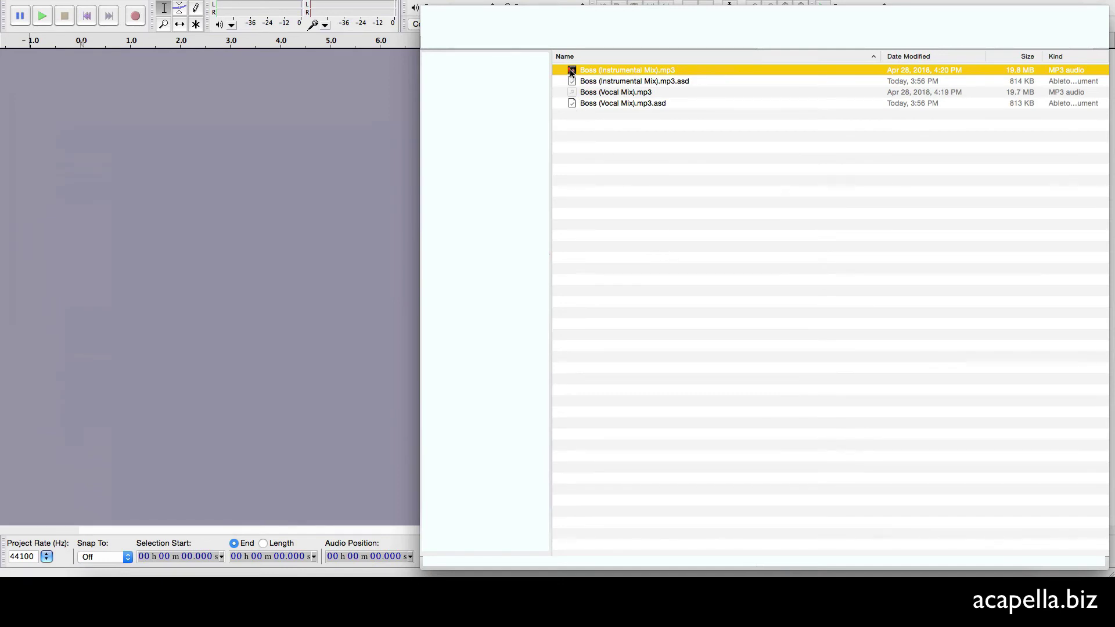
- Switch to Audacity and import Boss (Instrumental Mix).mp3 and Boss (Vocal Mix).mp3 together as separate tracks
left_click(572, 94, "super")
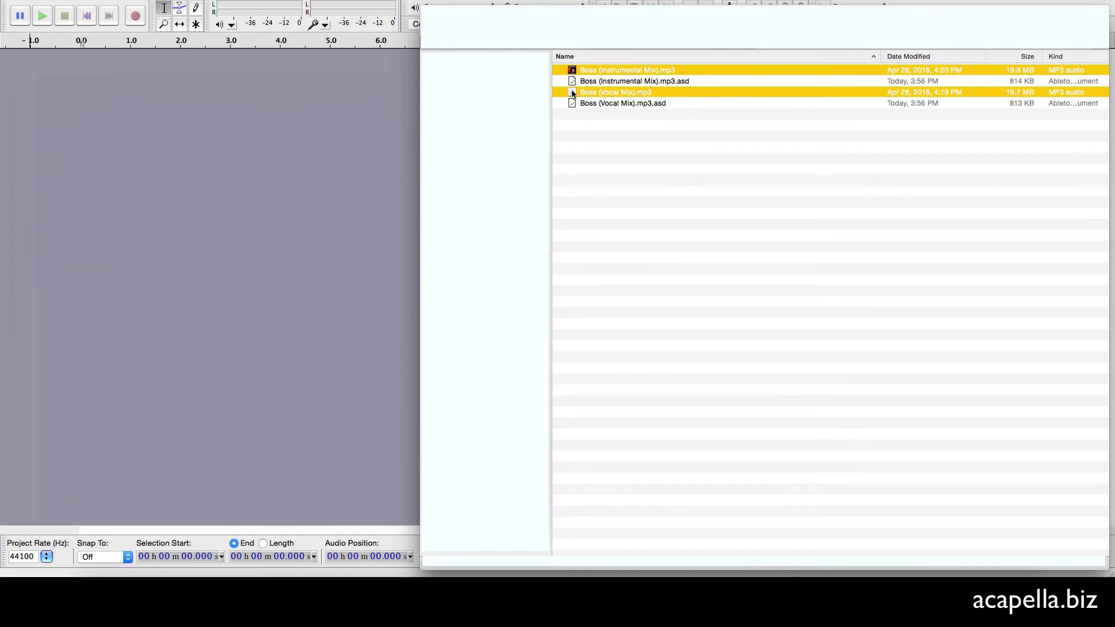
left_click_drag(572, 94, 187, 235)
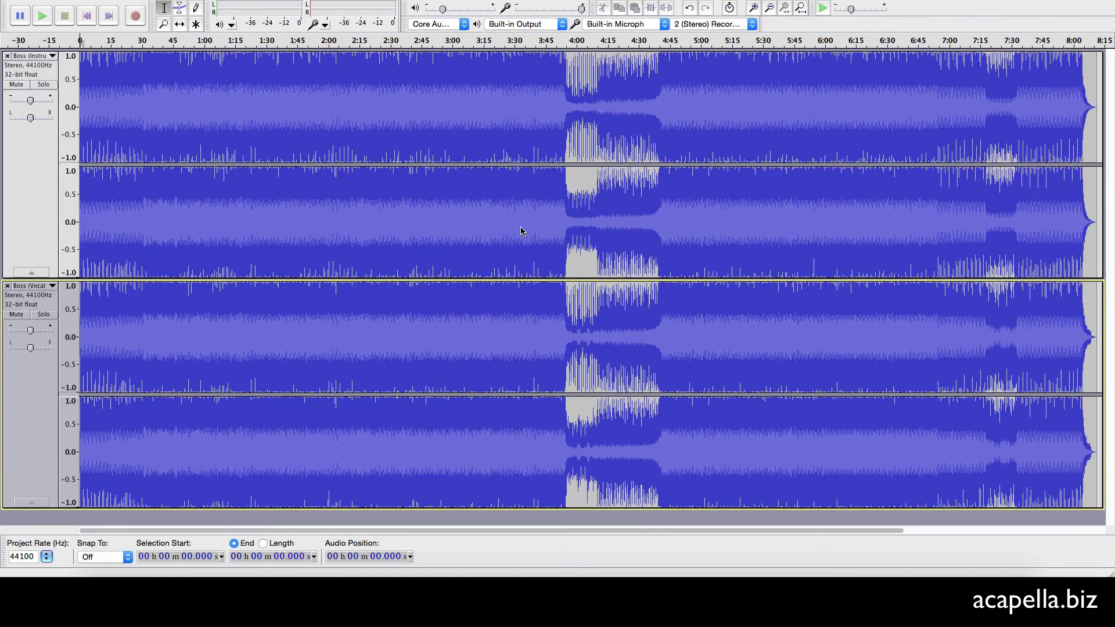
- Play the instrumental track soloed from about 1:41, then stop playback and remove its solo
left_click(290, 221)
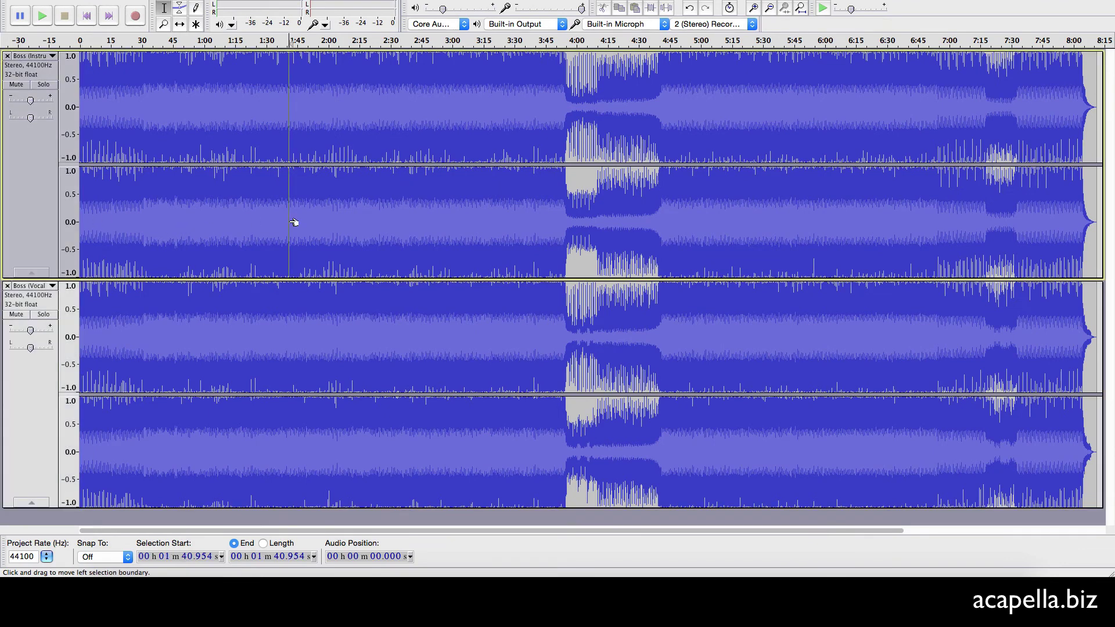
left_click(44, 84)
key("space")
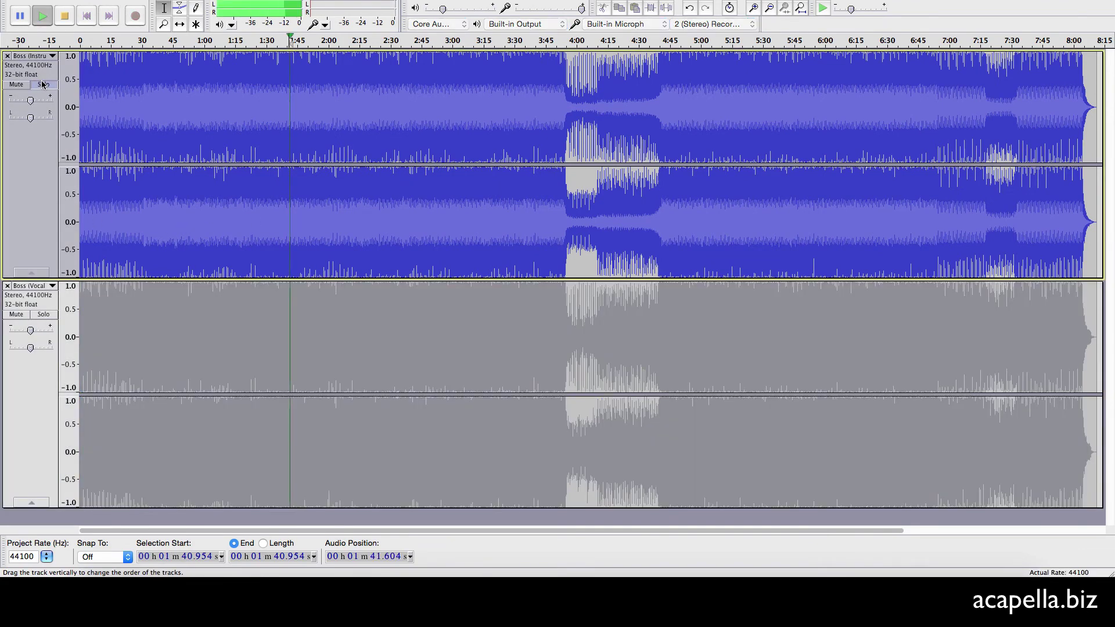
key("space")
left_click(43, 84)
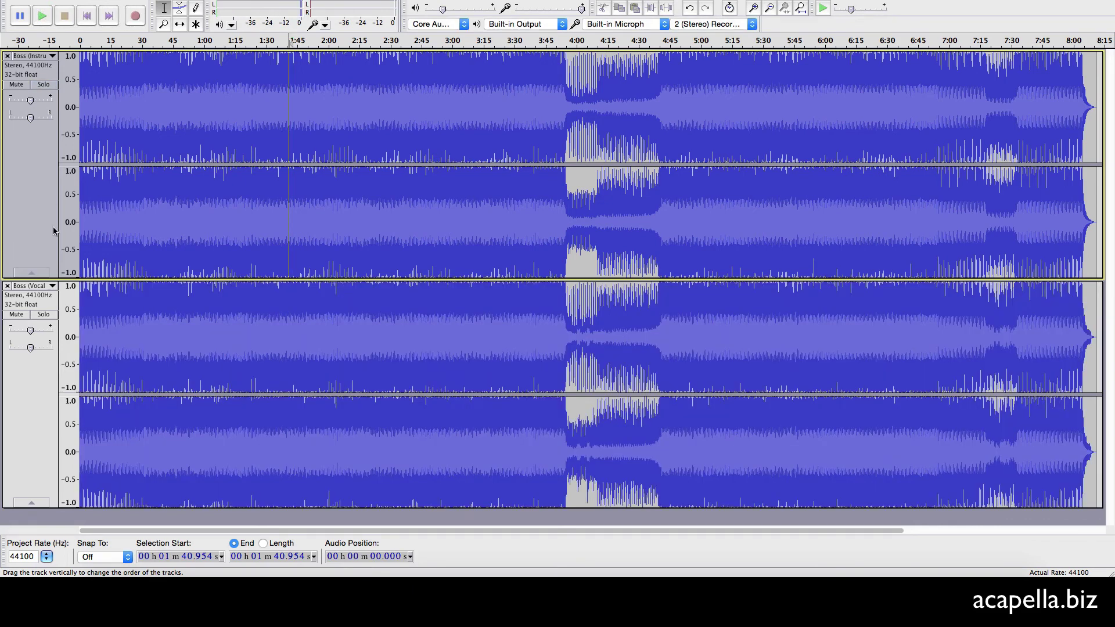
- Play the vocal mix track soloed from the same position, then stop playback and remove its solo
left_click(45, 314)
key("space")
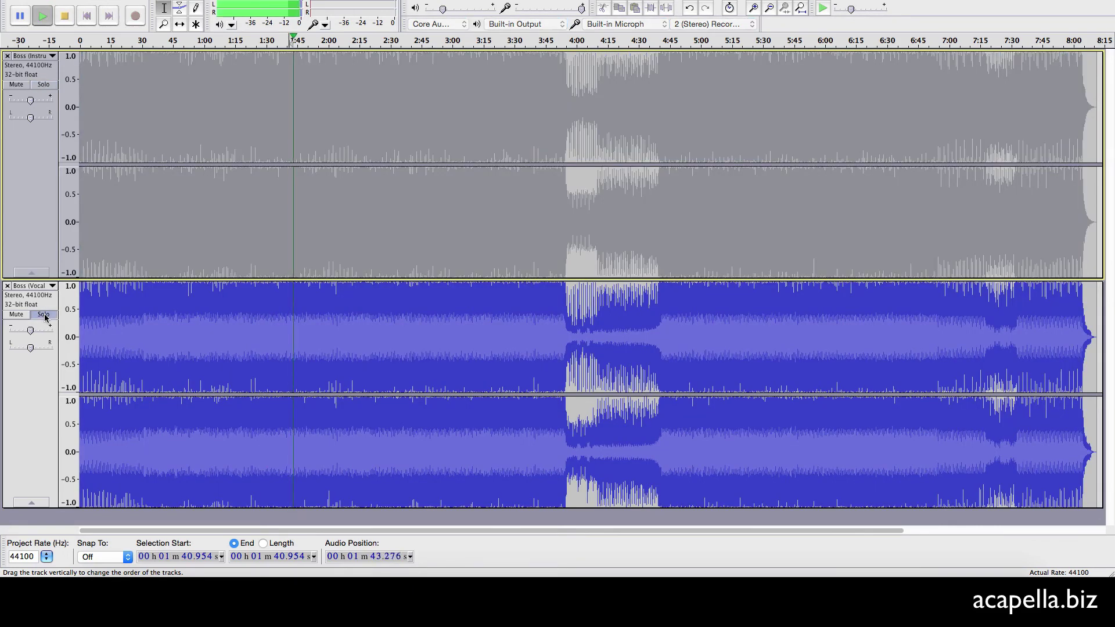
key("space")
left_click(45, 316)
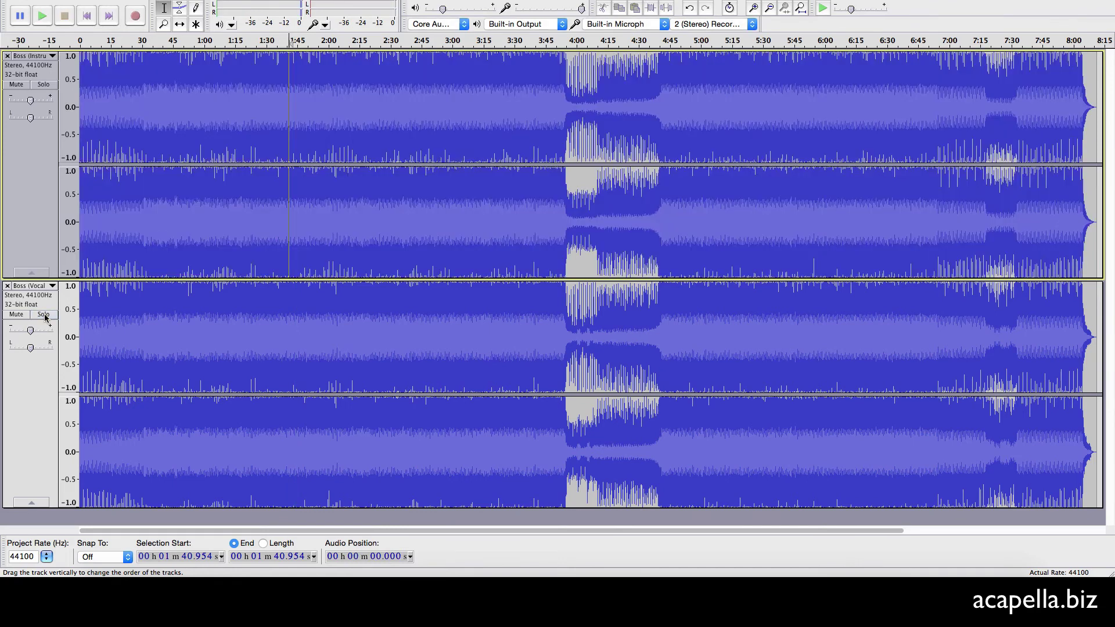
- Select the entire instrumental track and apply the Invert effect to it
left_click(36, 171)
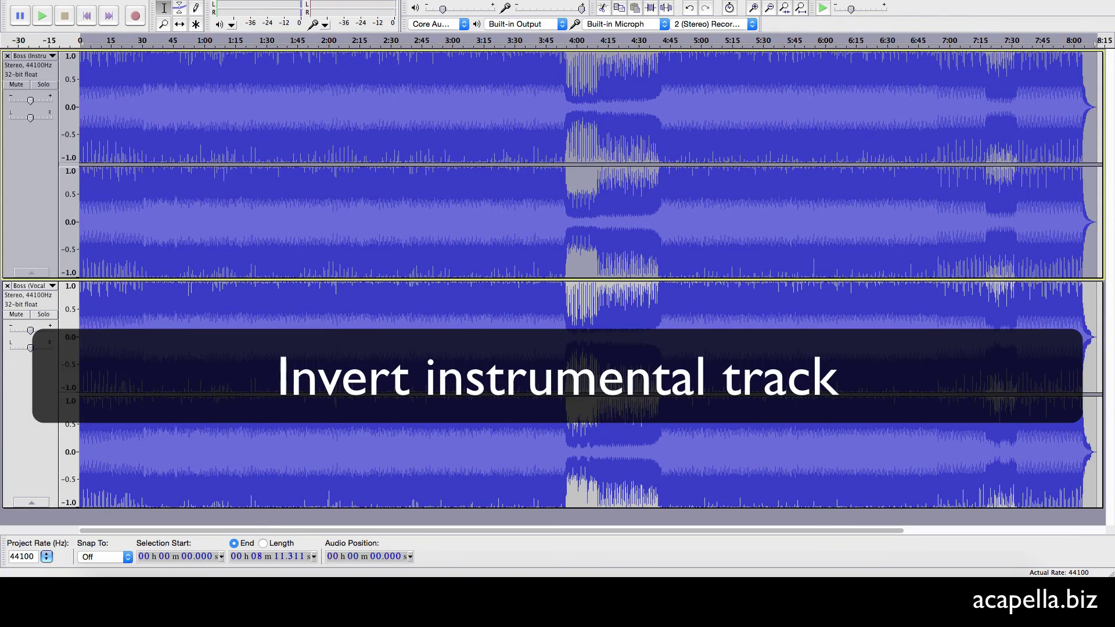
left_click(296, 0)
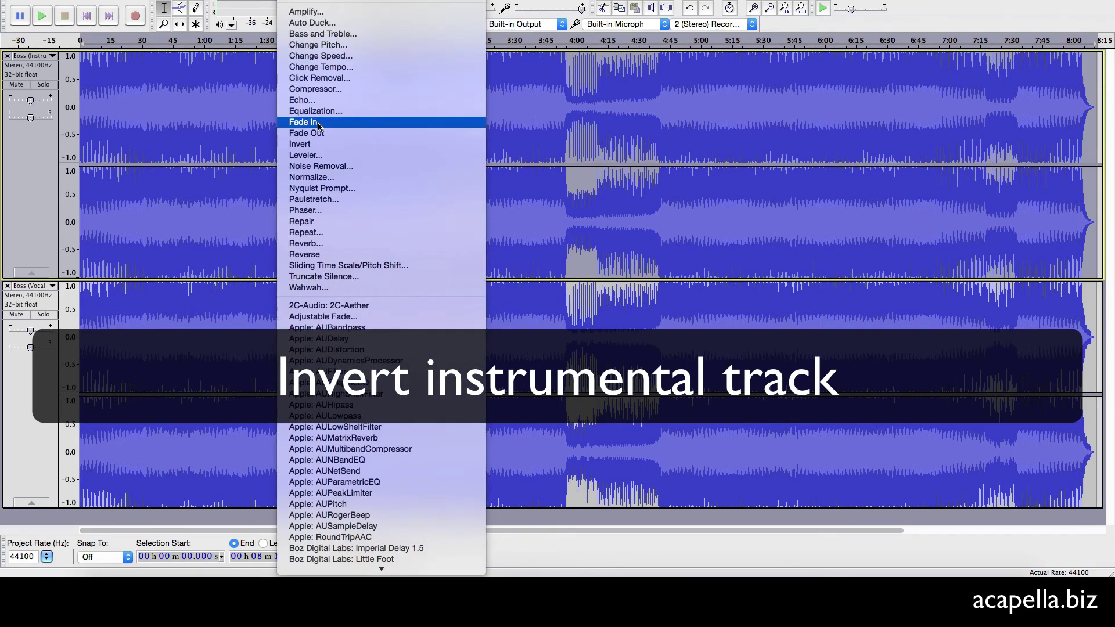
left_click(321, 144)
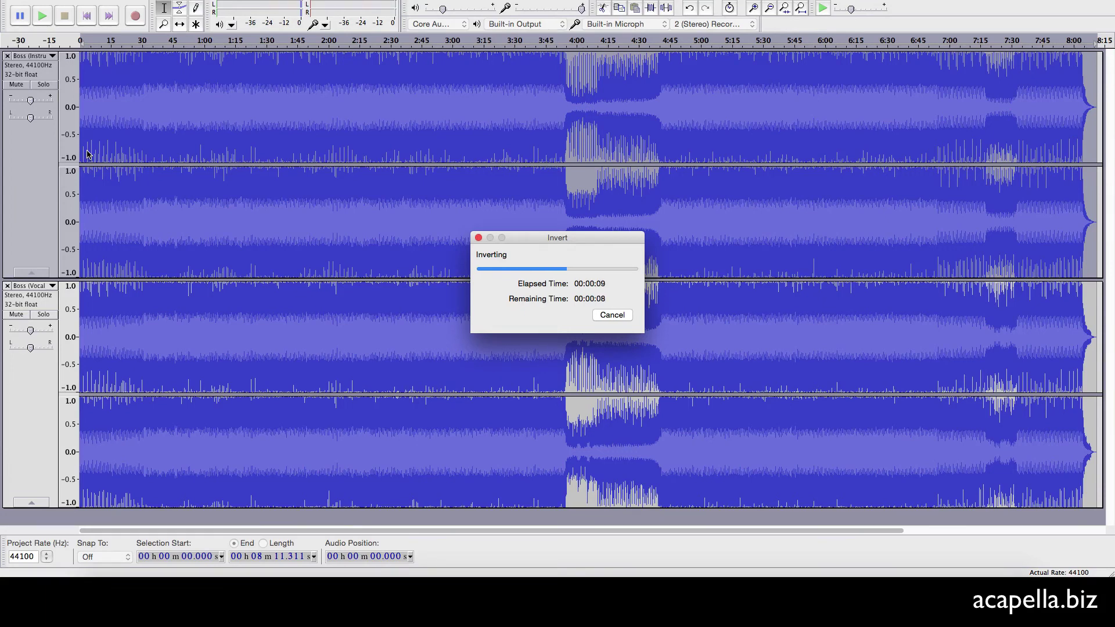
- Play both tracks from about 1:38, toggling the vocal track's solo to compare the full mix with the acapella, and stop playback
left_click(282, 210)
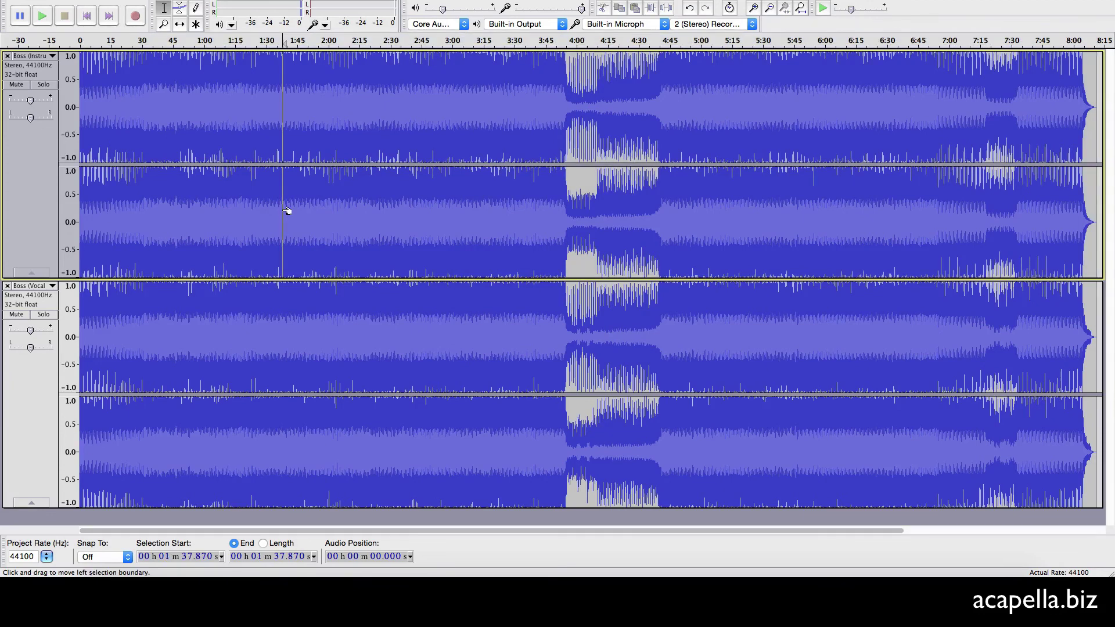
key("space")
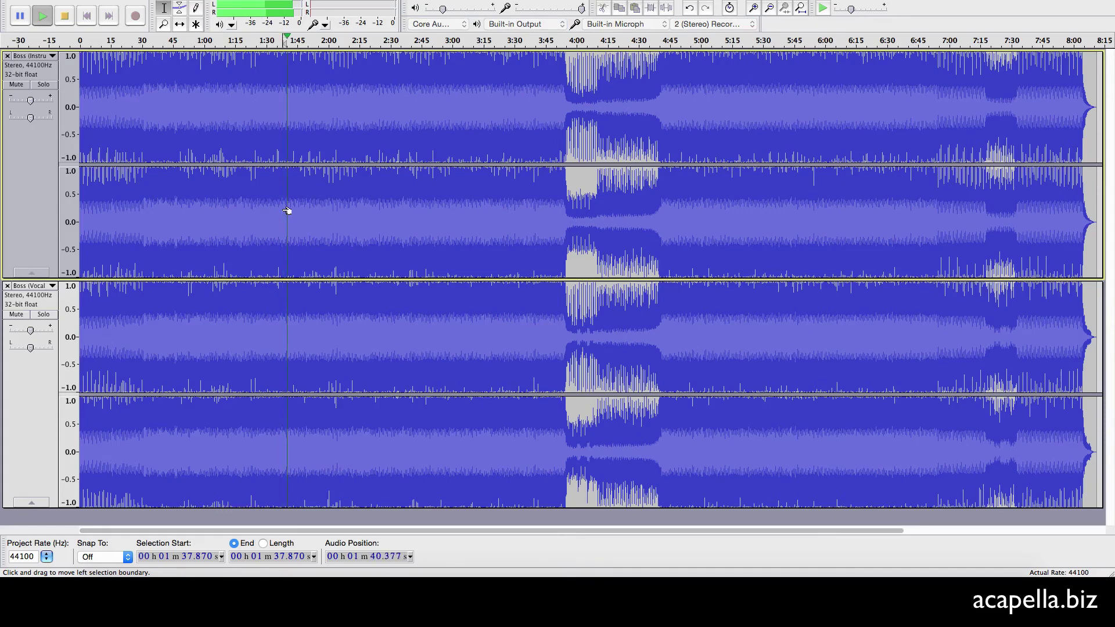
left_click(44, 314)
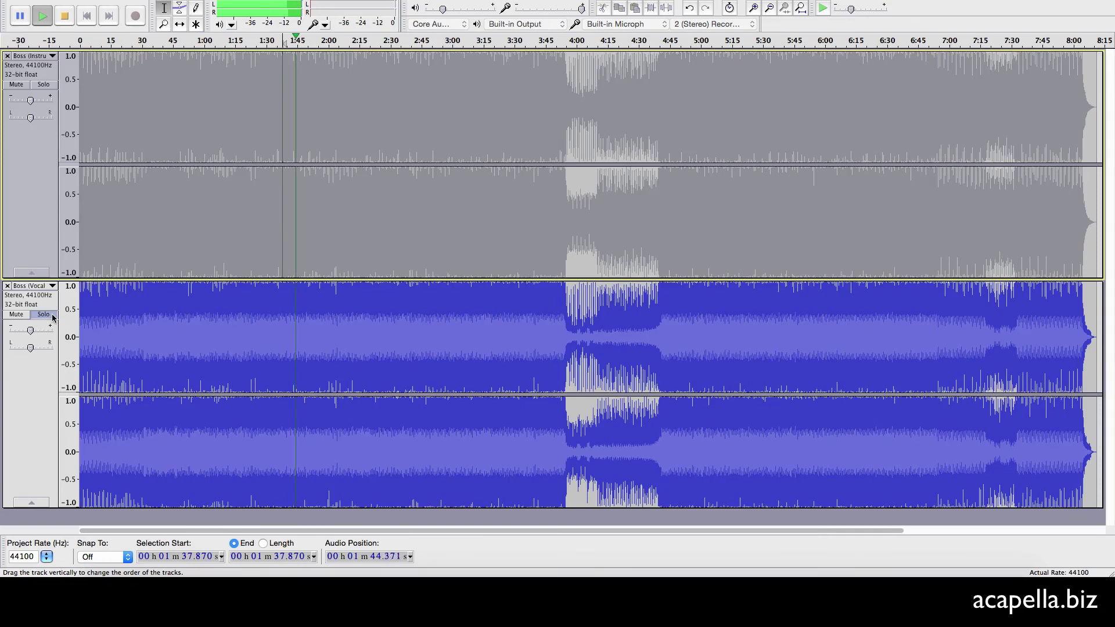
left_click(53, 317)
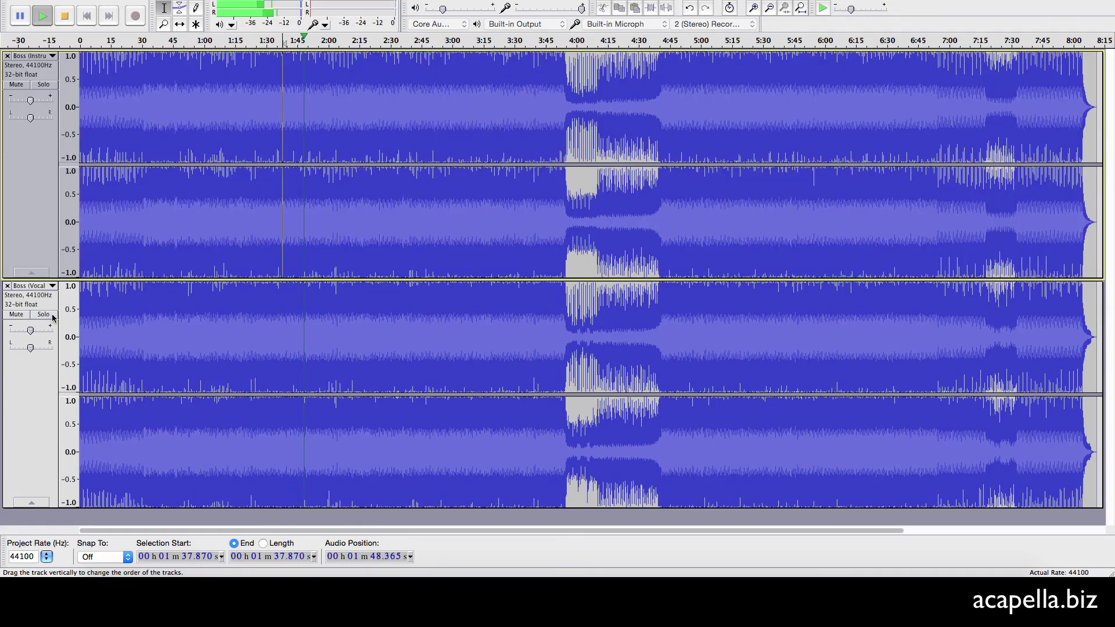
left_click(53, 317)
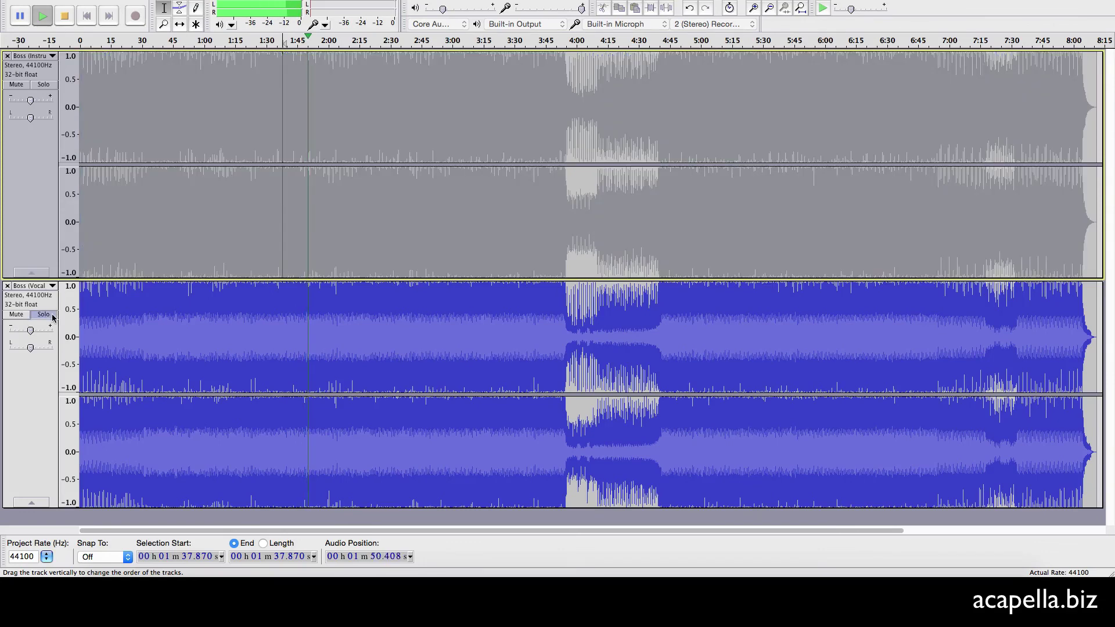
left_click(53, 317)
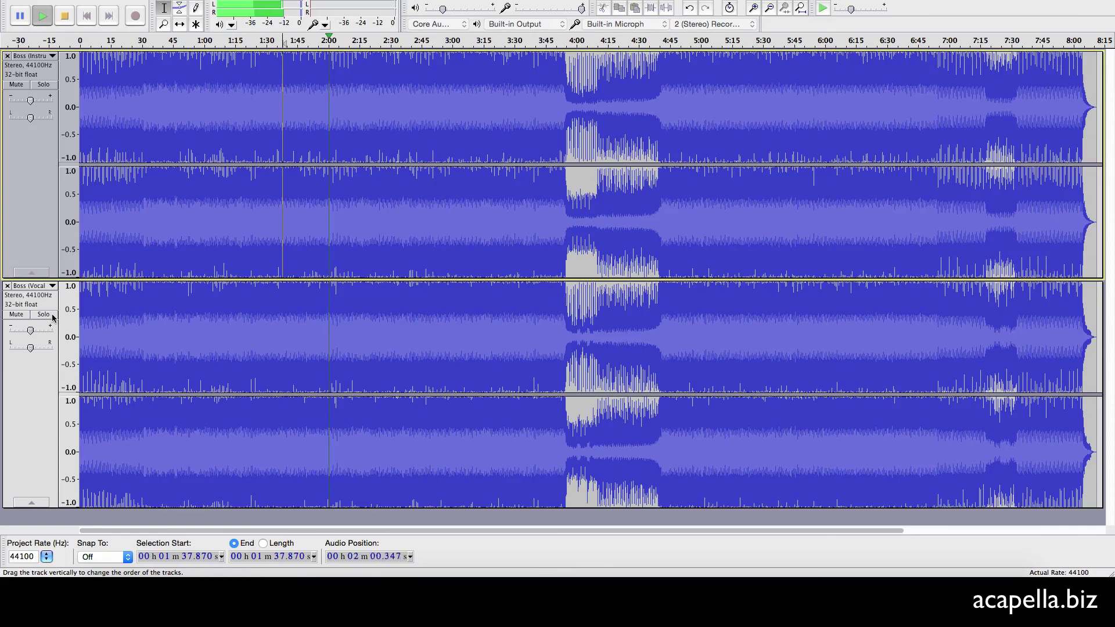
left_click(47, 316)
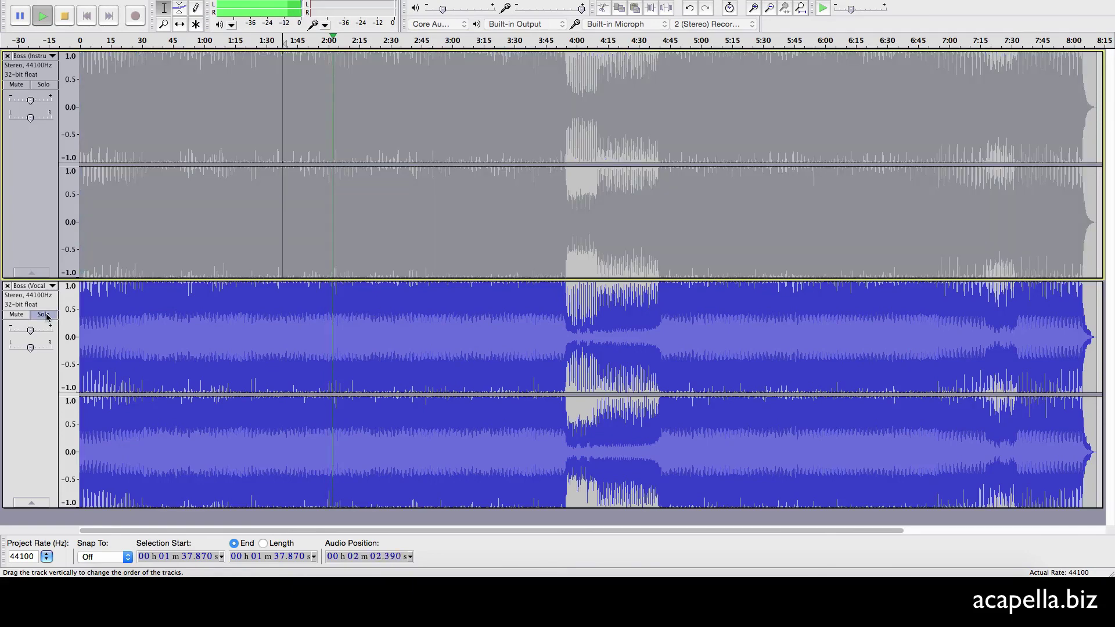
left_click(48, 317)
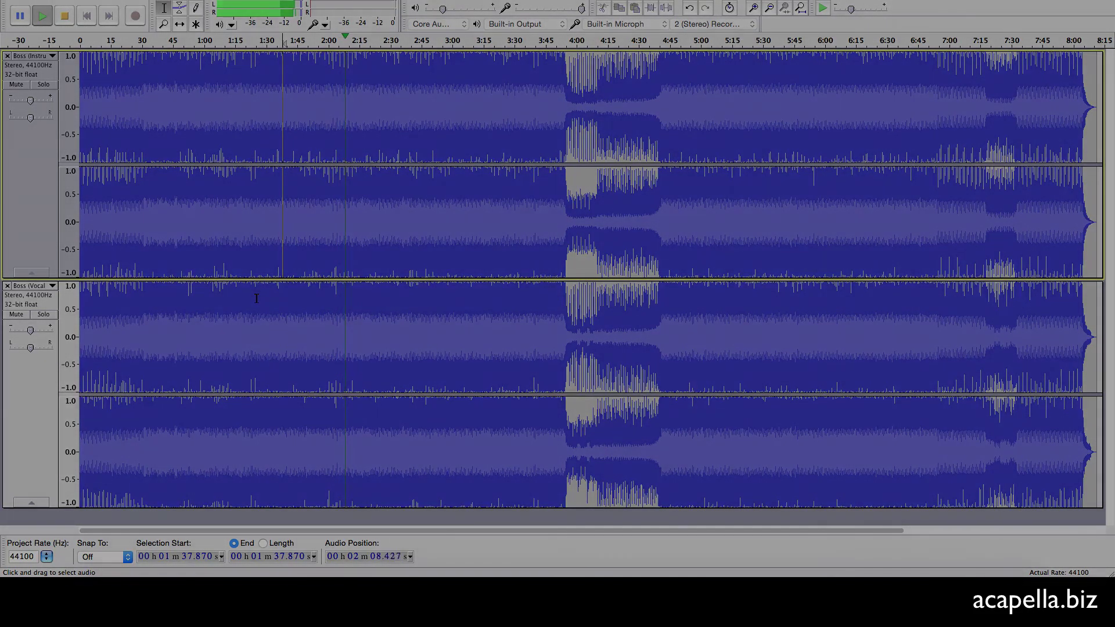
key("space")
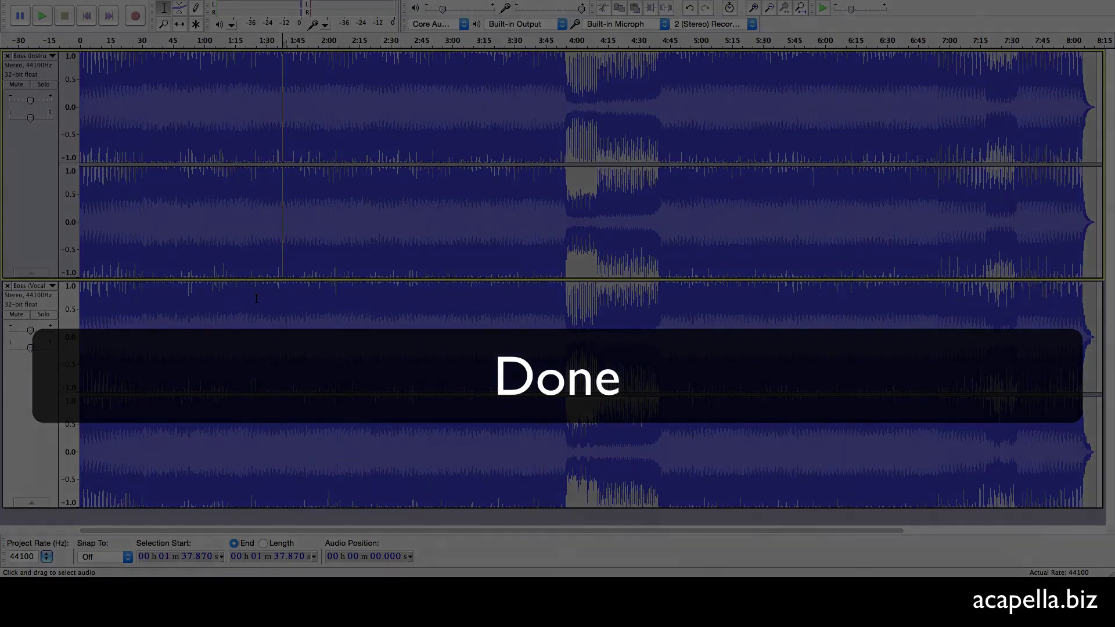